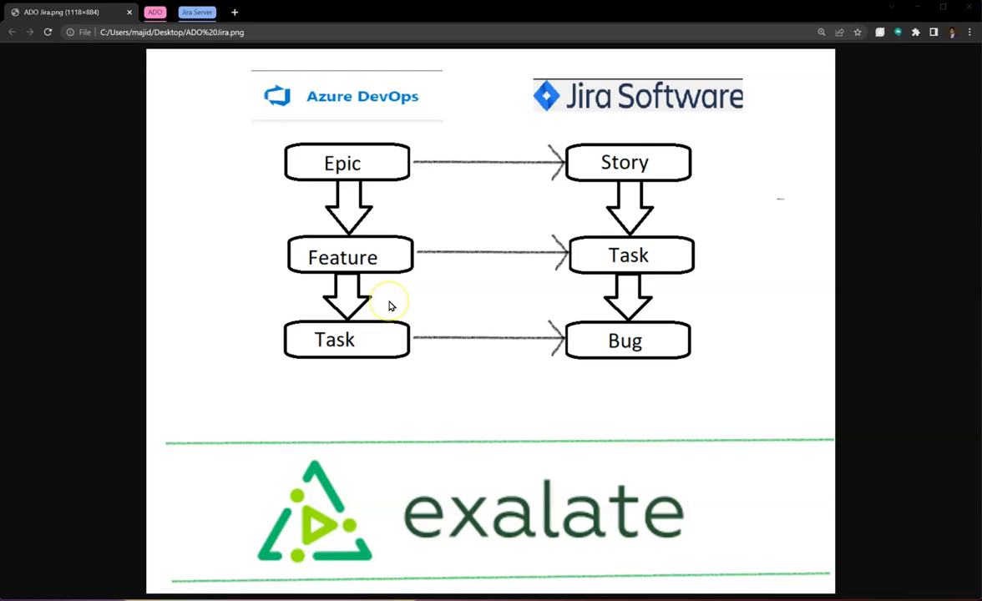
Switch to the Azure DevOps work items page, create an Epic titled "Main Epic" and save it
{"action": "left_click", "coordinate": [154, 12]}
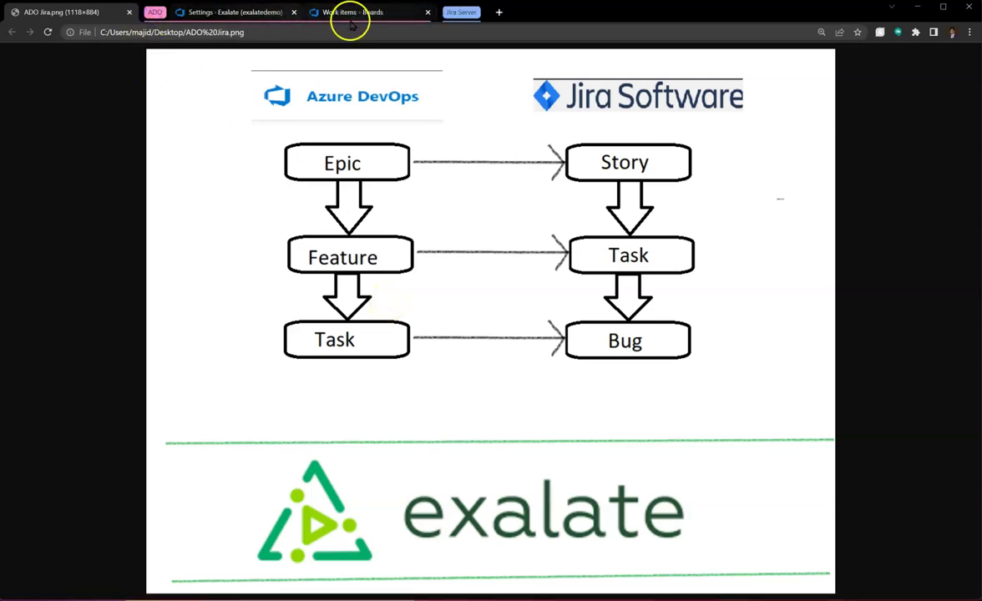
{"action": "left_click", "coordinate": [351, 15]}
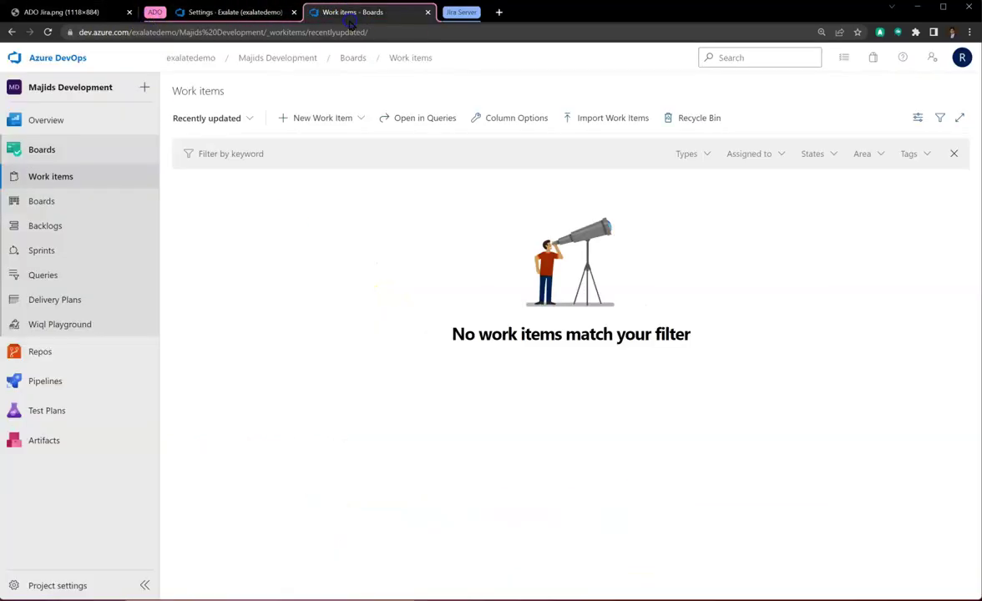
{"action": "left_click", "coordinate": [464, 12]}
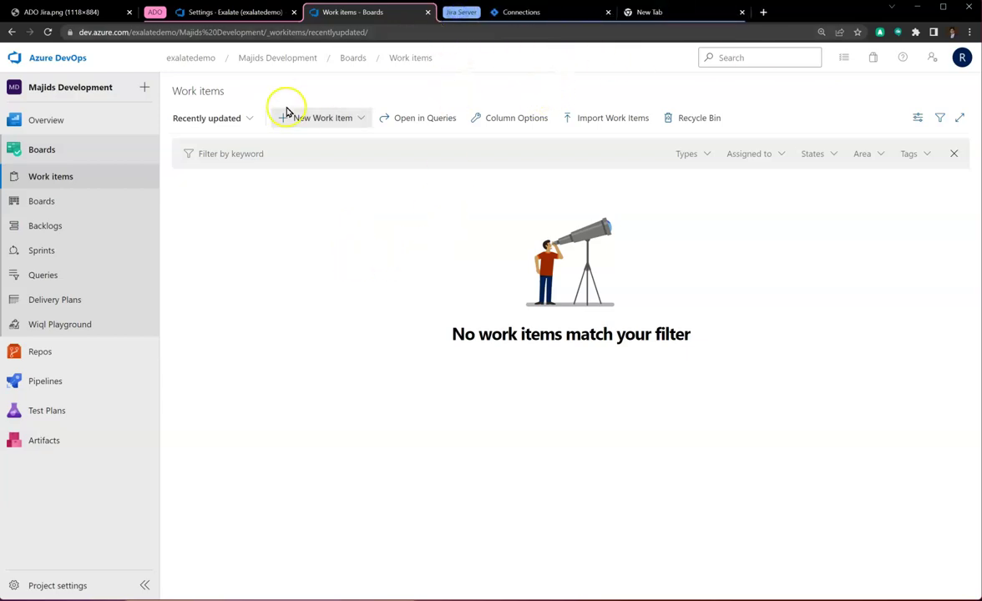
{"action": "left_click", "coordinate": [337, 125]}
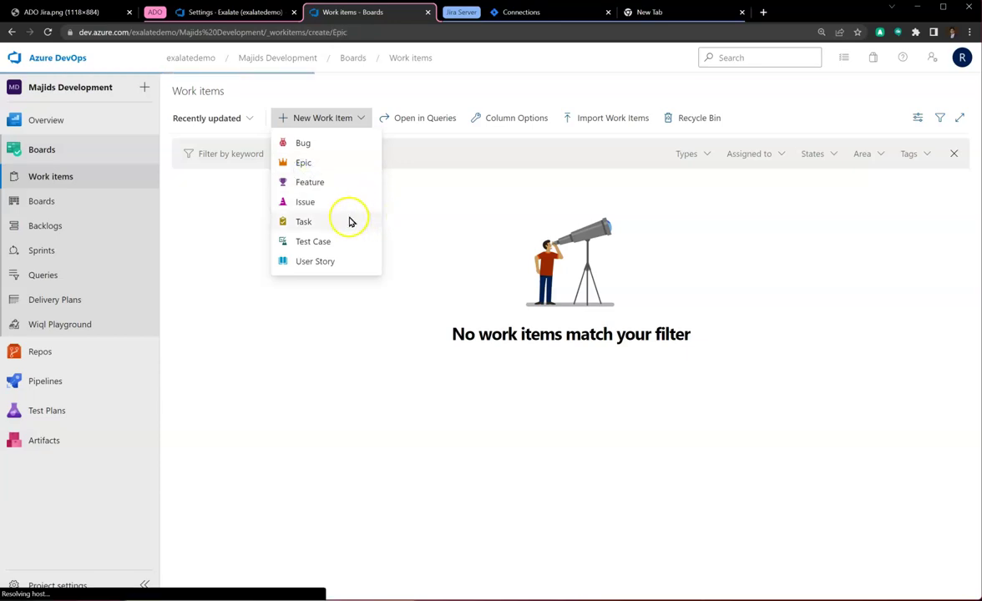
{"action": "left_click", "coordinate": [305, 163]}
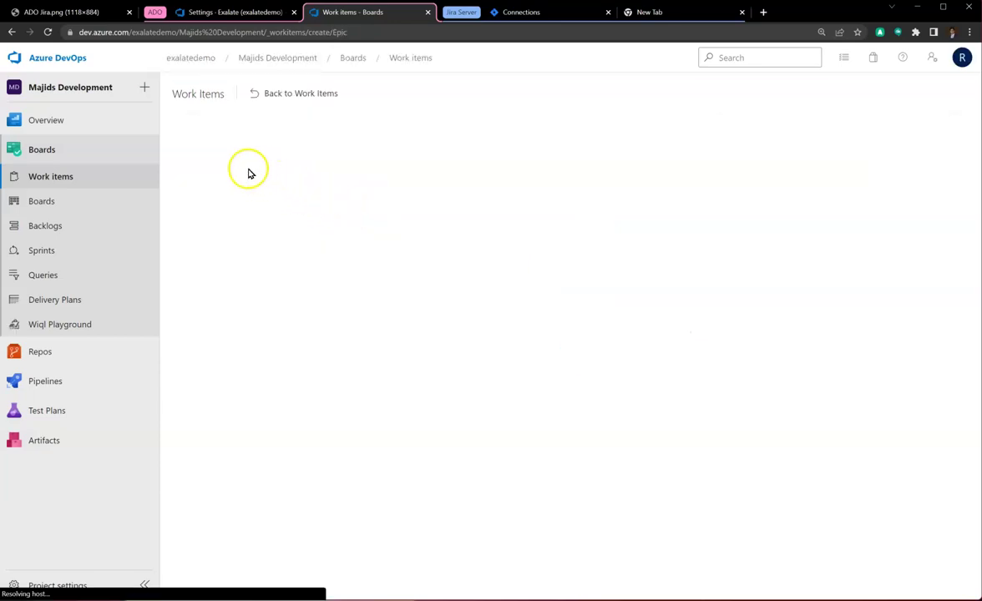
{"action": "type", "text": "Mai"}
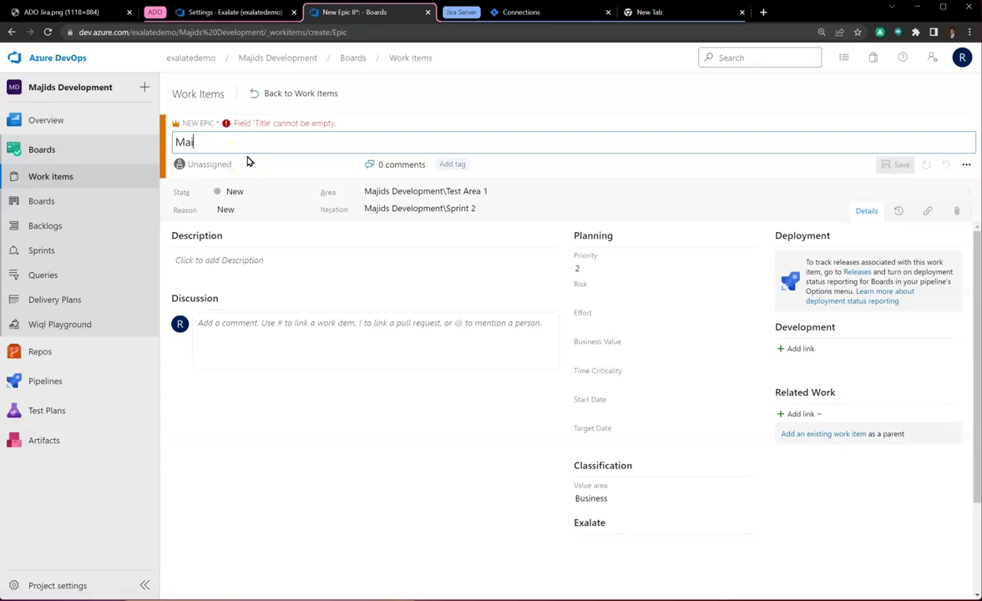
{"action": "type", "text": "n Epic"}
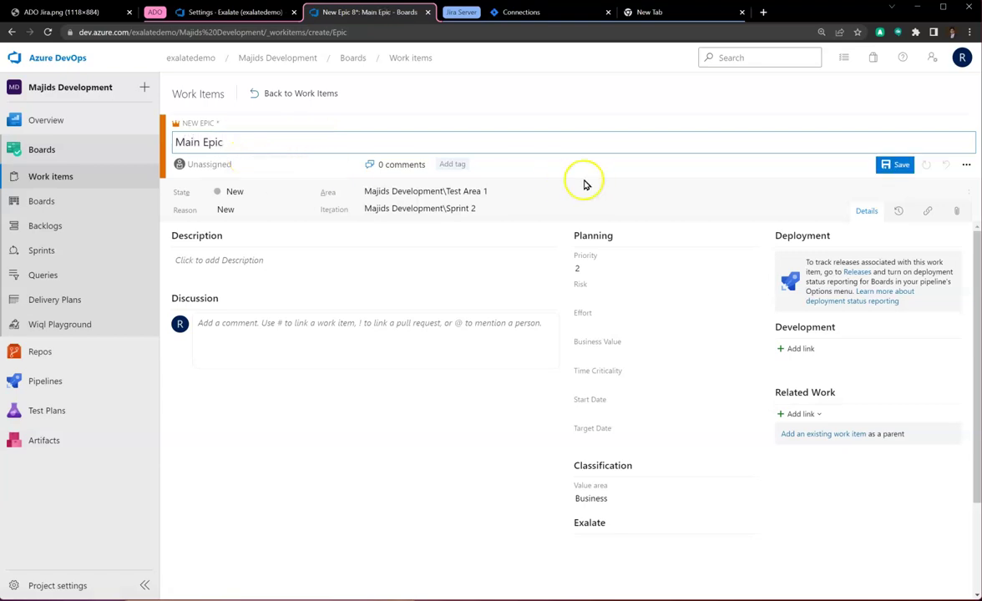
{"action": "left_click", "coordinate": [890, 167]}
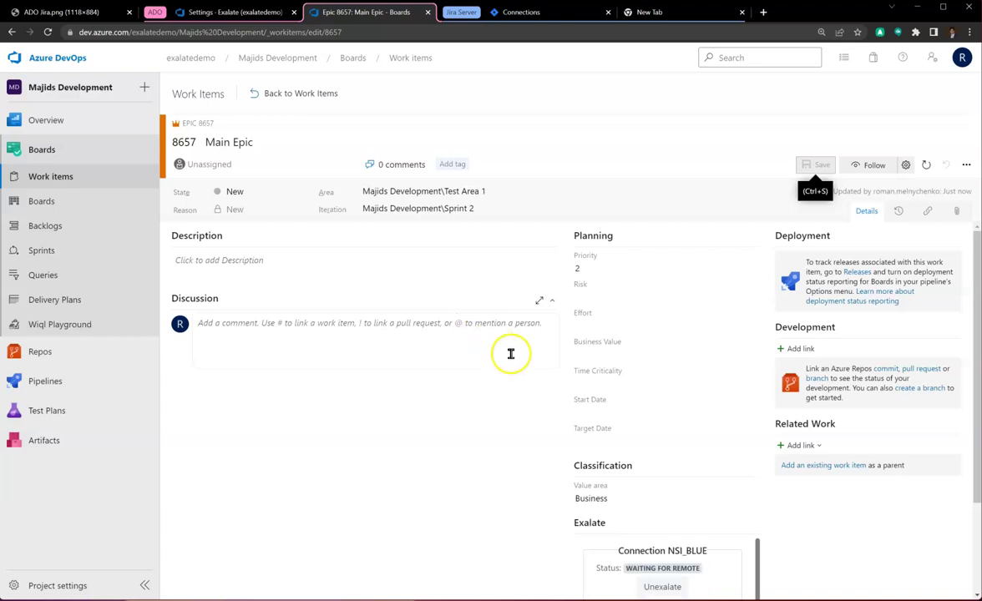
Open the epic's remote Jira issue from its Exalate section and compare its issue type with the mapping diagram
{"action": "scroll", "coordinate": [511, 352], "scroll_direction": "down", "scroll_amount": 2}
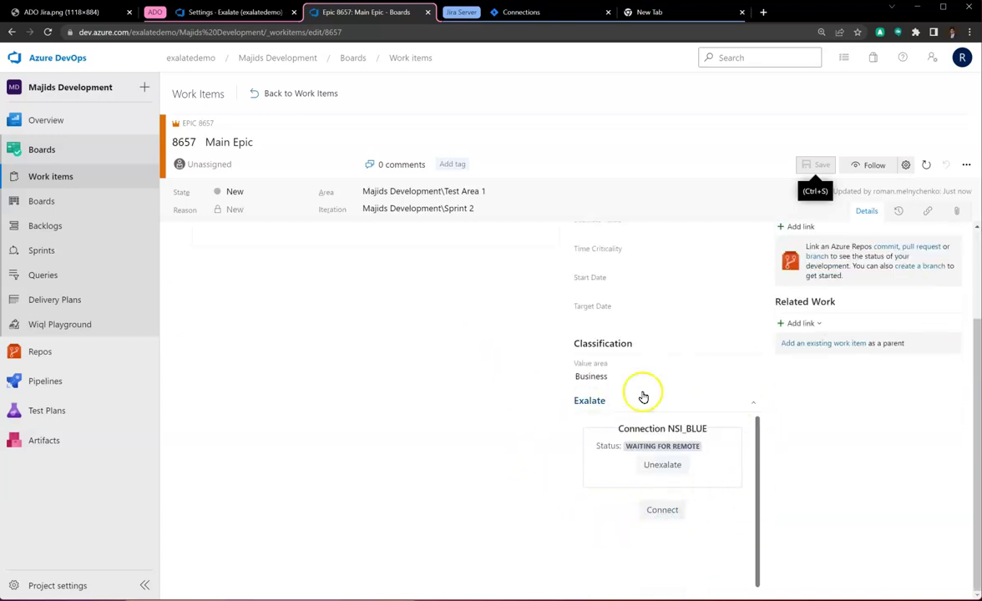
{"action": "left_click", "coordinate": [662, 510]}
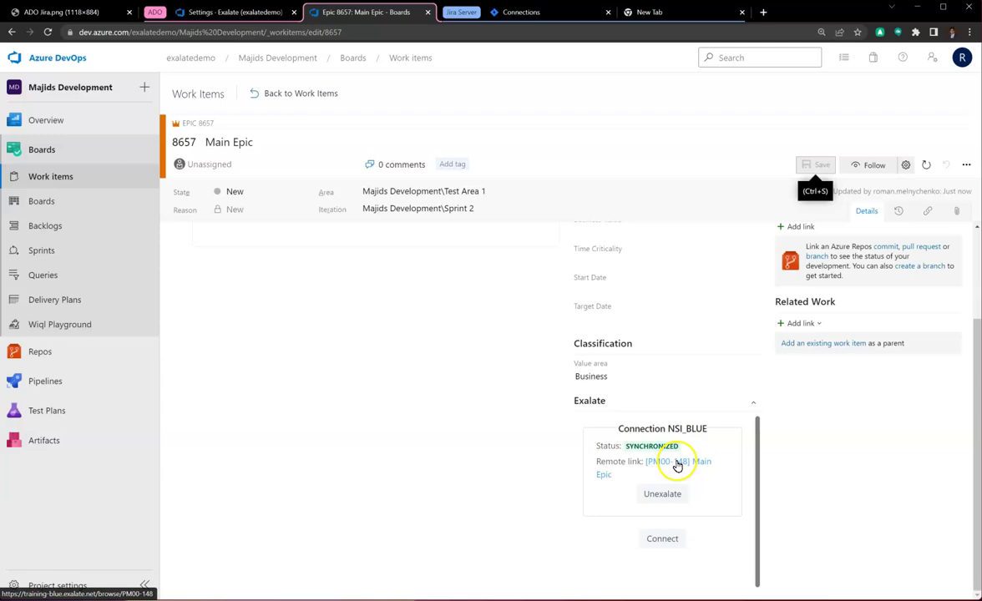
{"action": "left_click_drag", "start_coordinate": [677, 466], "coordinate": [653, 14]}
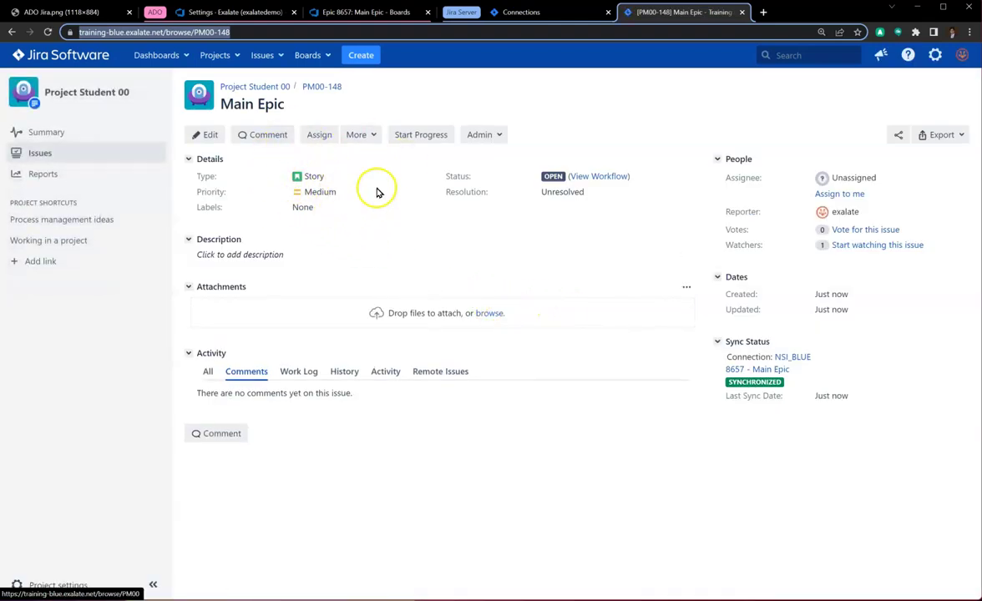
{"action": "left_click", "coordinate": [75, 12]}
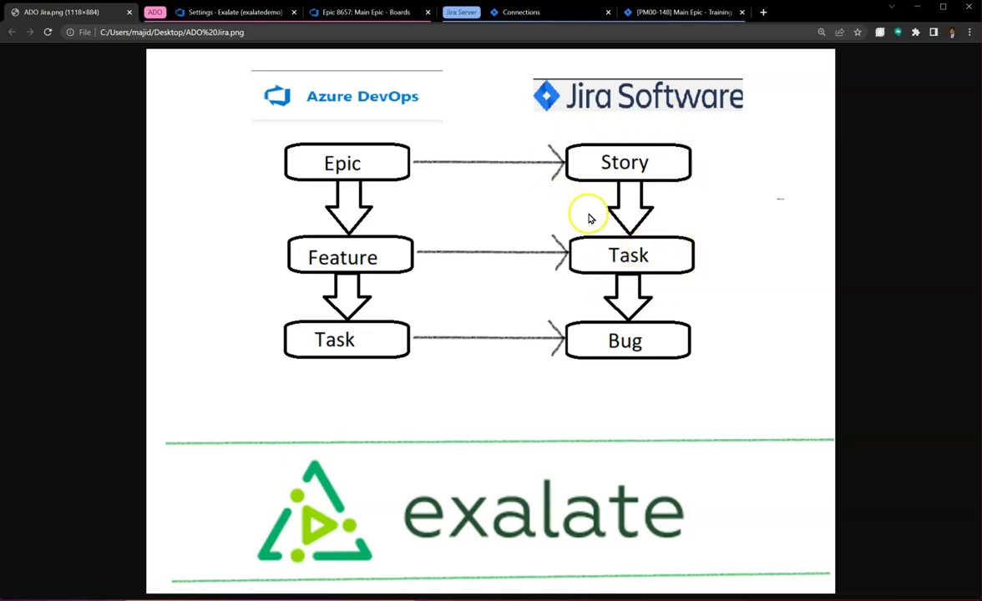
Return to Azure DevOps, open the work items list in a new tab and start a Feature titled "Feature liniked t0 my main epic"
{"action": "left_click", "coordinate": [352, 13]}
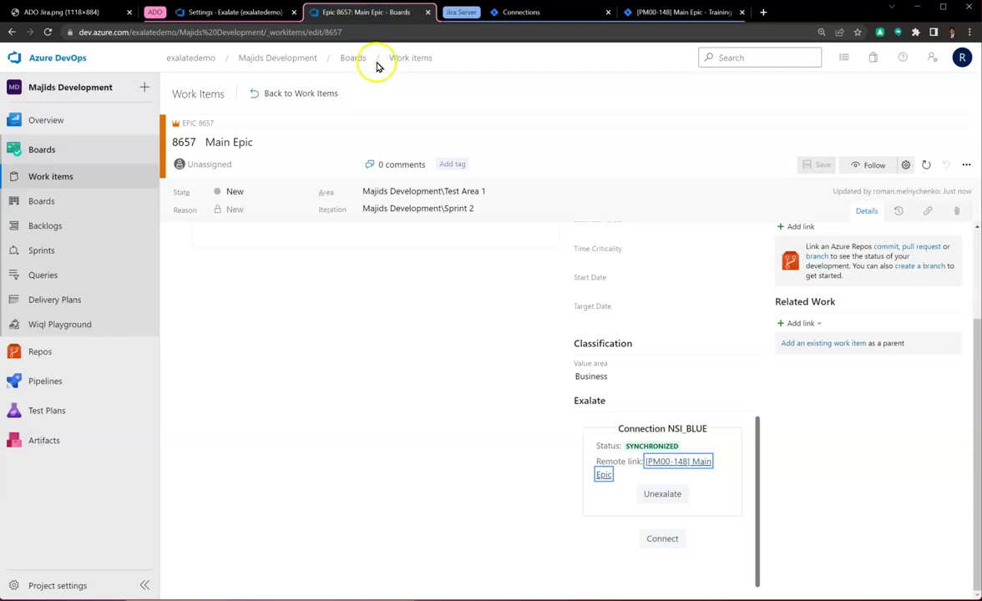
{"action": "right_click", "coordinate": [409, 59]}
{"action": "left_click", "coordinate": [443, 69]}
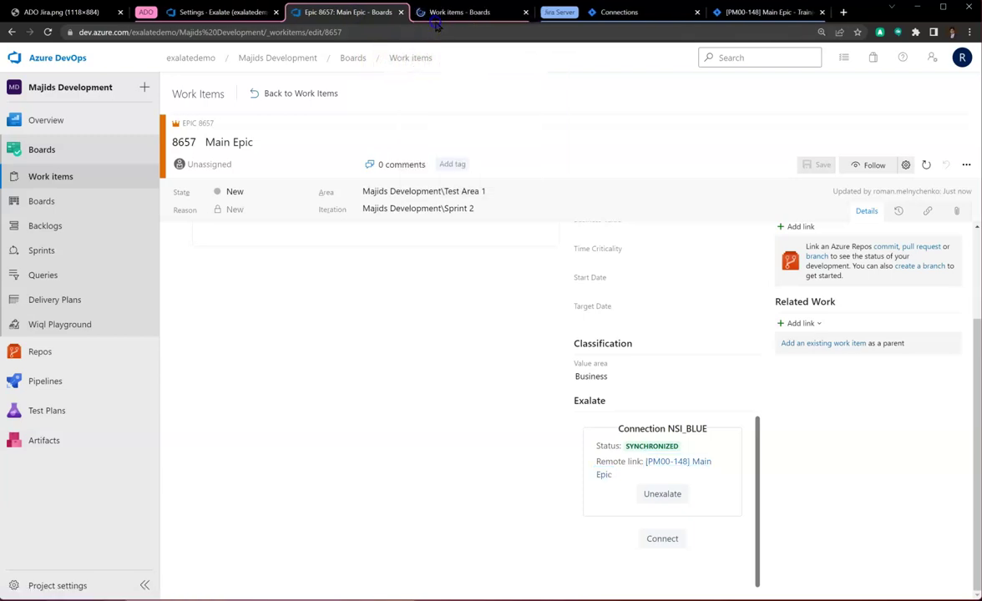
{"action": "left_click", "coordinate": [436, 25]}
{"action": "left_click", "coordinate": [322, 117]}
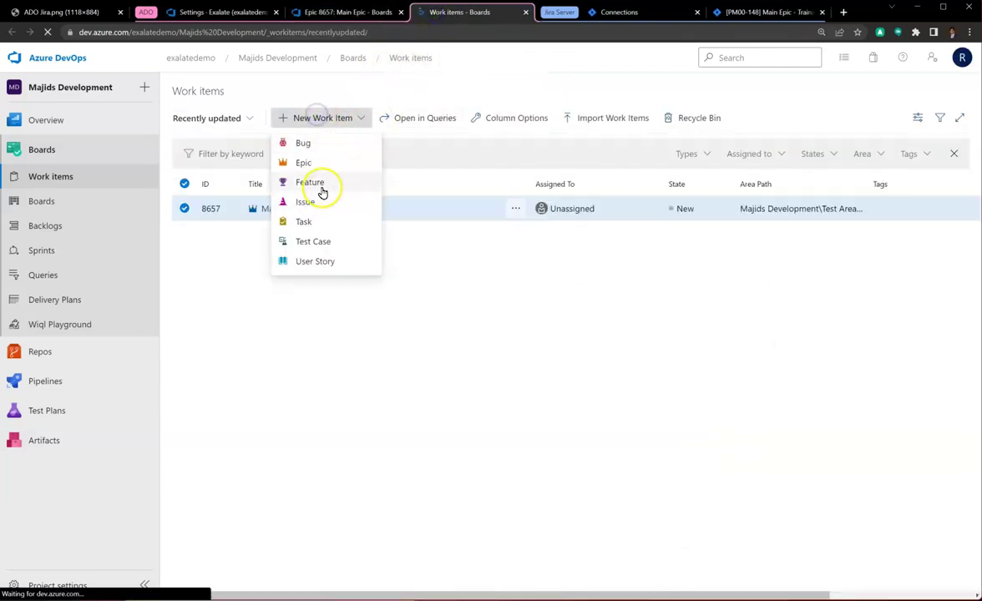
{"action": "left_click", "coordinate": [323, 187]}
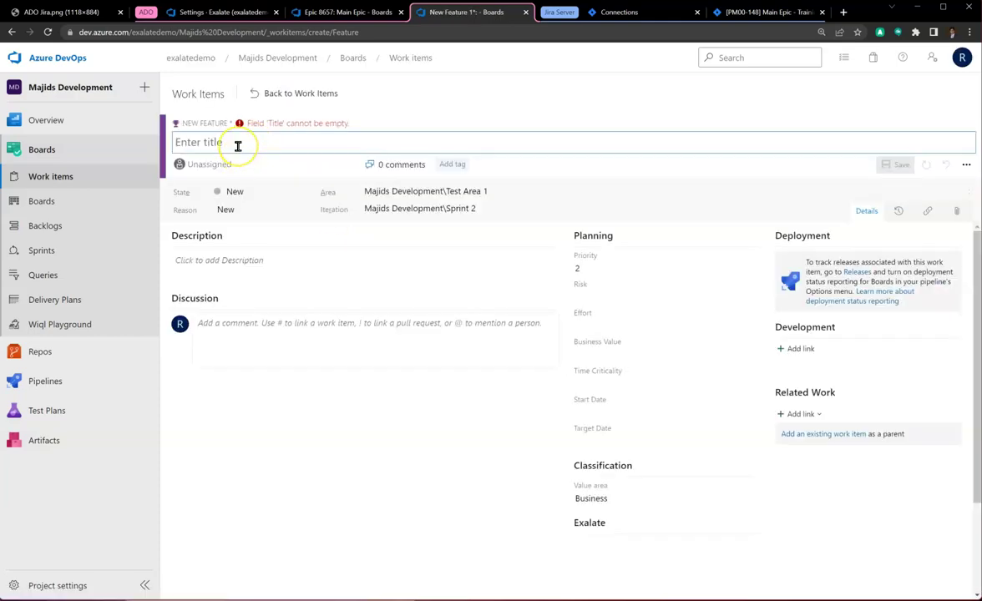
{"action": "type", "text": "Feature liniked t0 my main epic"}
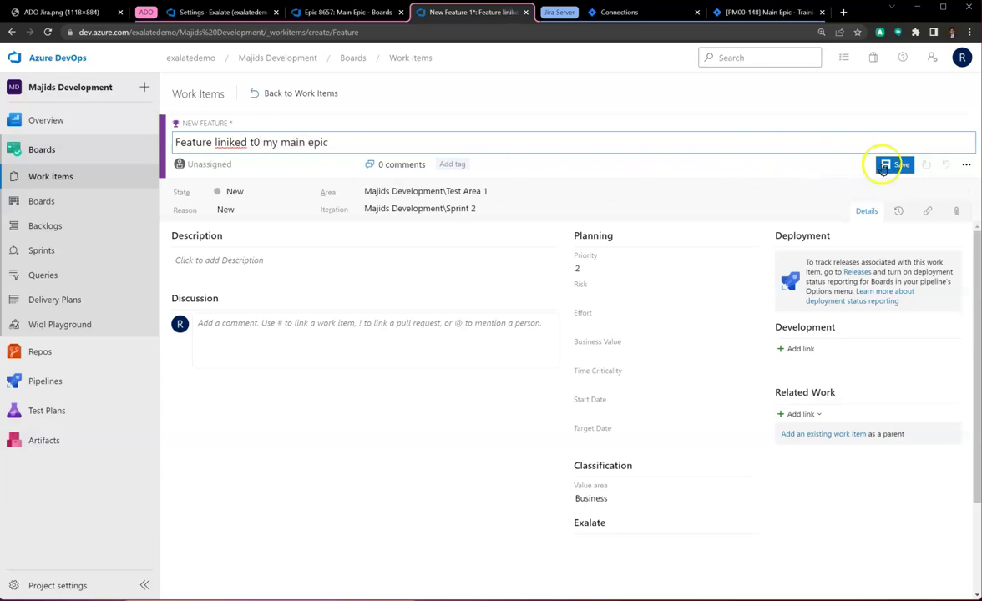
Link the existing Main Epic to the new feature as its Parent and save the feature
{"action": "left_click", "coordinate": [815, 414]}
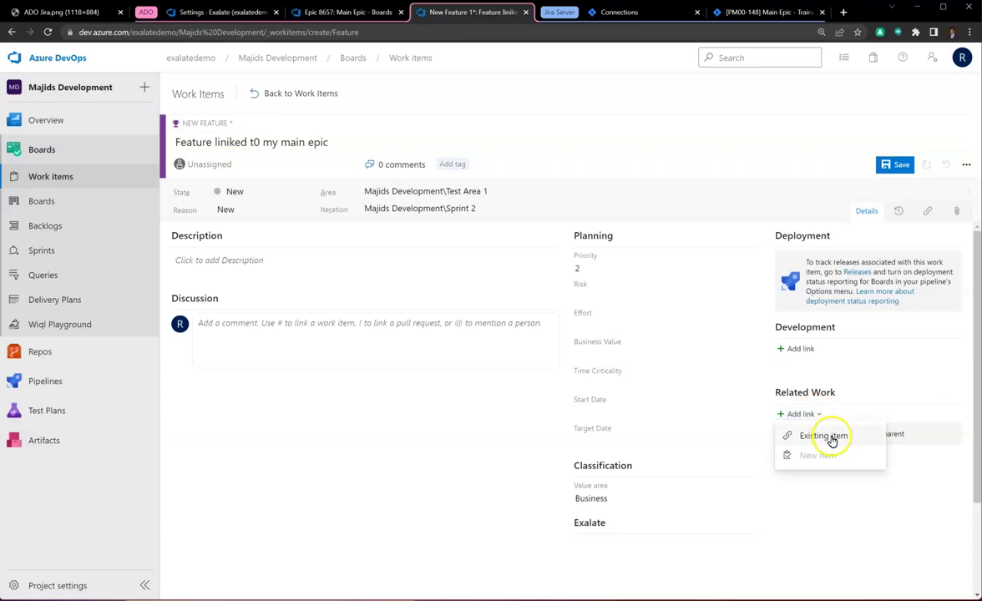
{"action": "left_click", "coordinate": [831, 438]}
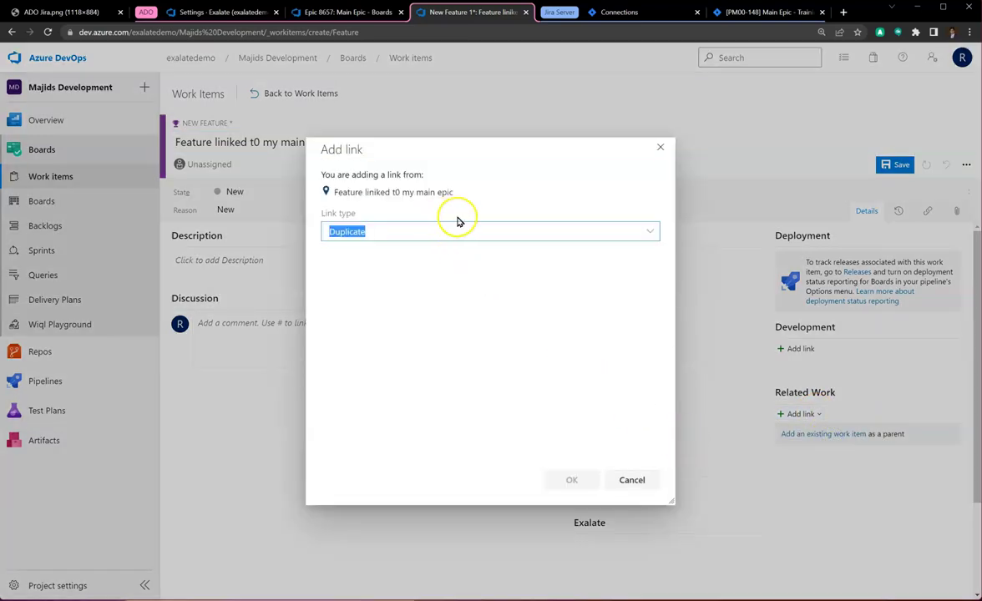
{"action": "left_click", "coordinate": [649, 232]}
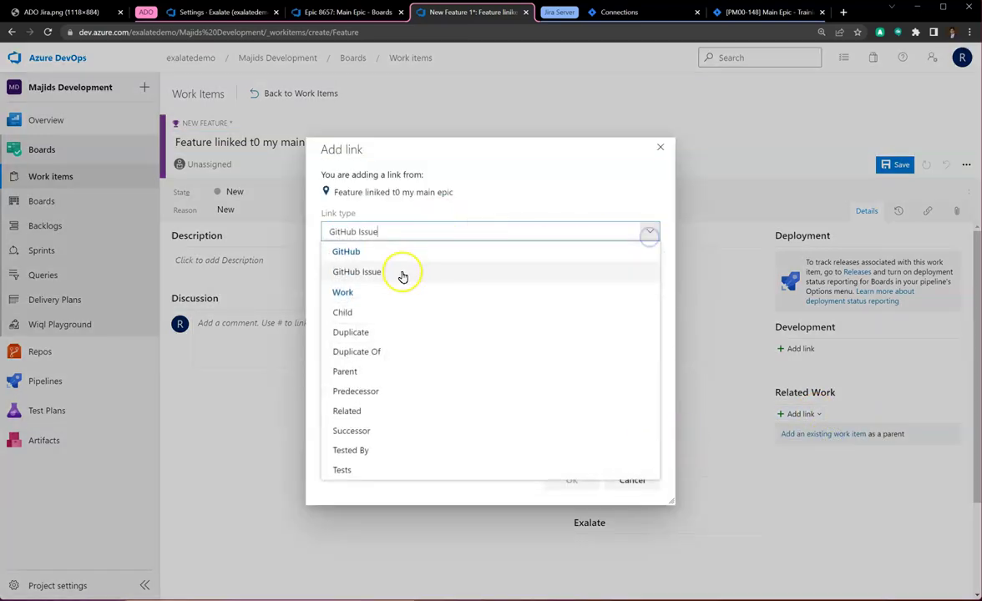
{"action": "left_click", "coordinate": [369, 368]}
{"action": "left_click", "coordinate": [379, 275]}
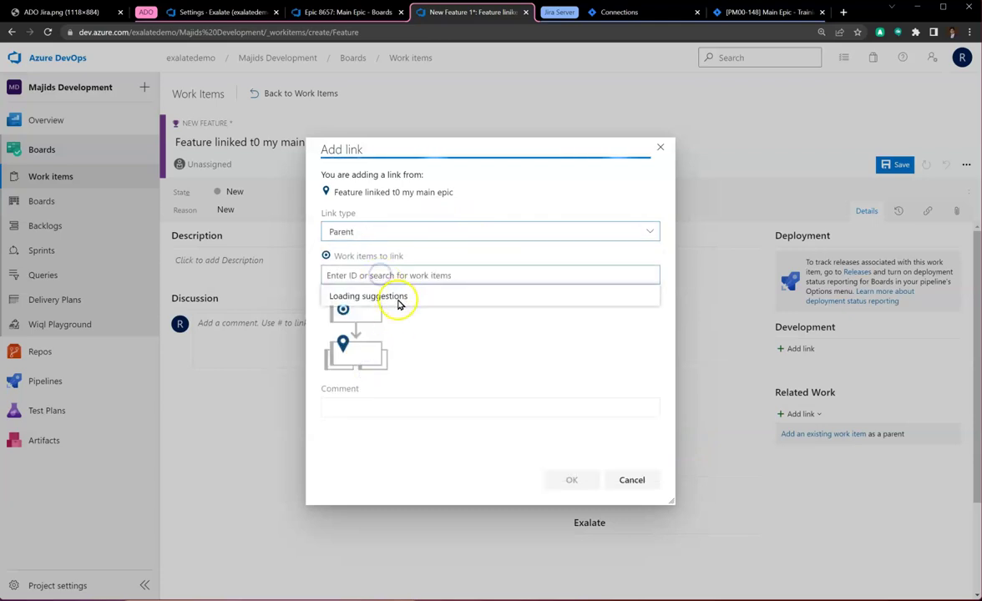
{"action": "left_click", "coordinate": [388, 295]}
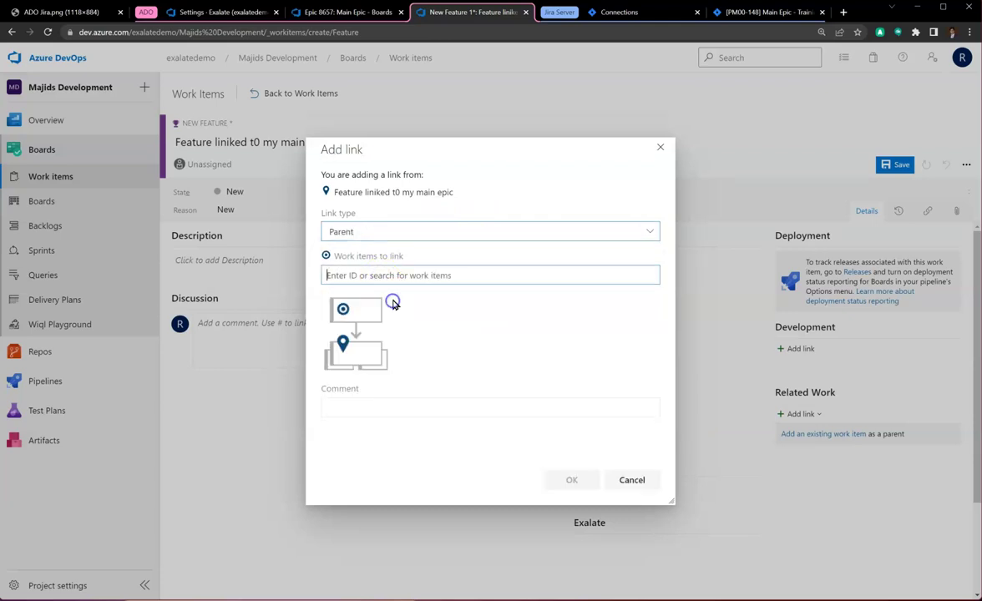
{"action": "left_click", "coordinate": [558, 478]}
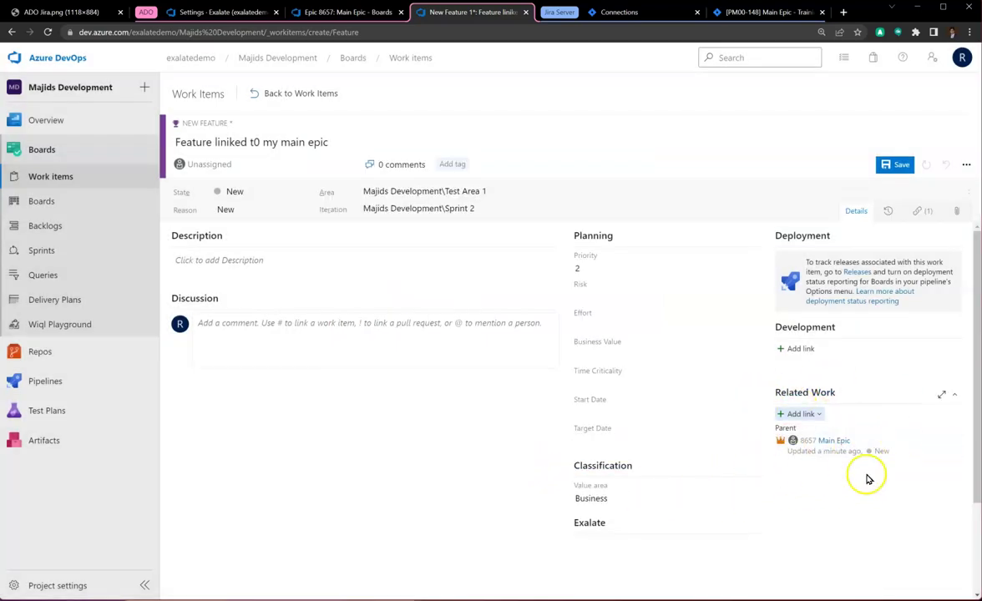
{"action": "left_click", "coordinate": [890, 166]}
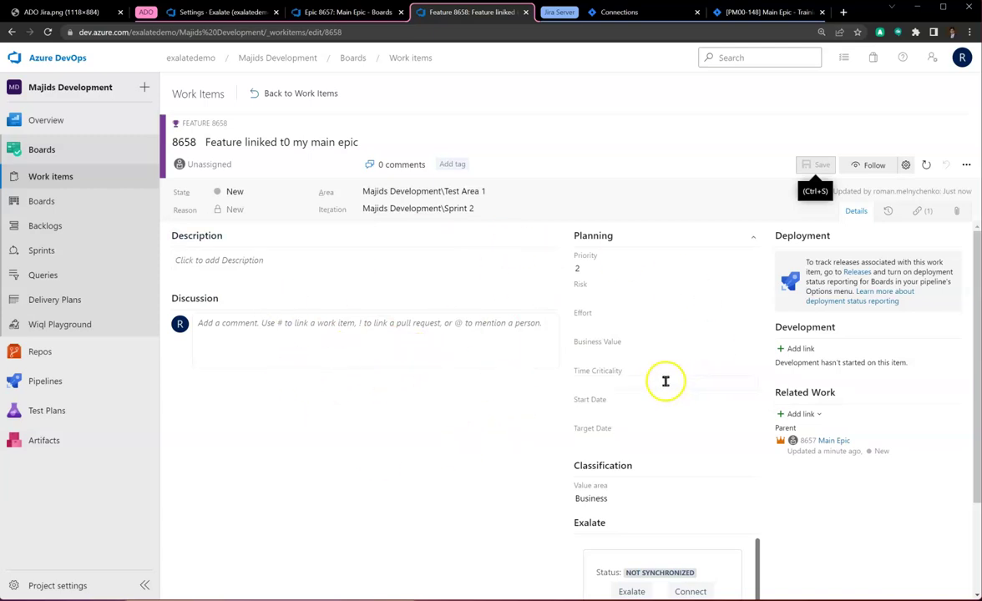
Open the feature's remote Jira issue from its Exalate section and examine its issue type and issue links
{"action": "scroll", "coordinate": [654, 379], "scroll_direction": "down", "scroll_amount": 2}
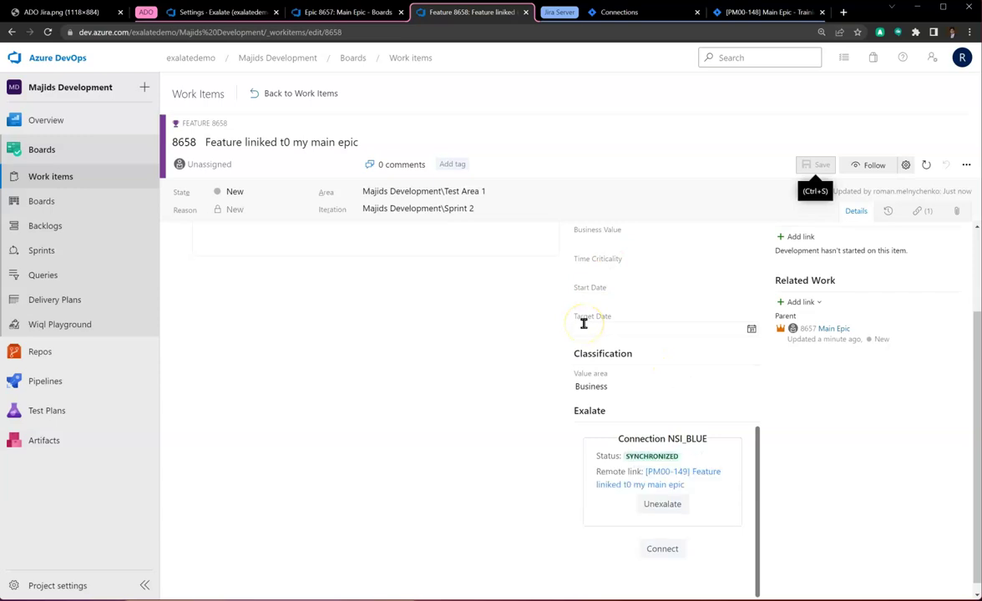
{"action": "left_click", "coordinate": [665, 476]}
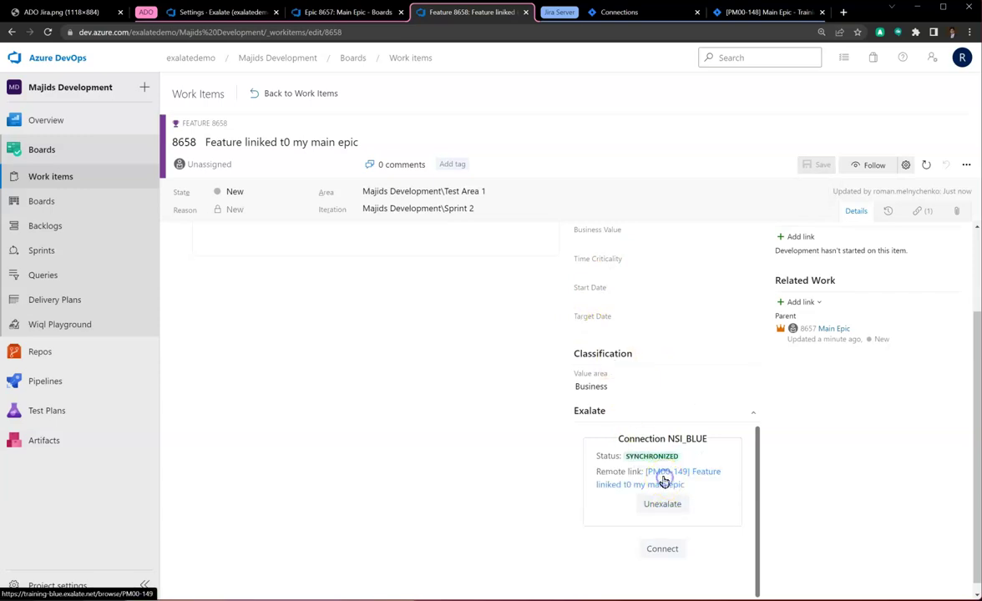
{"action": "left_click", "coordinate": [856, 15]}
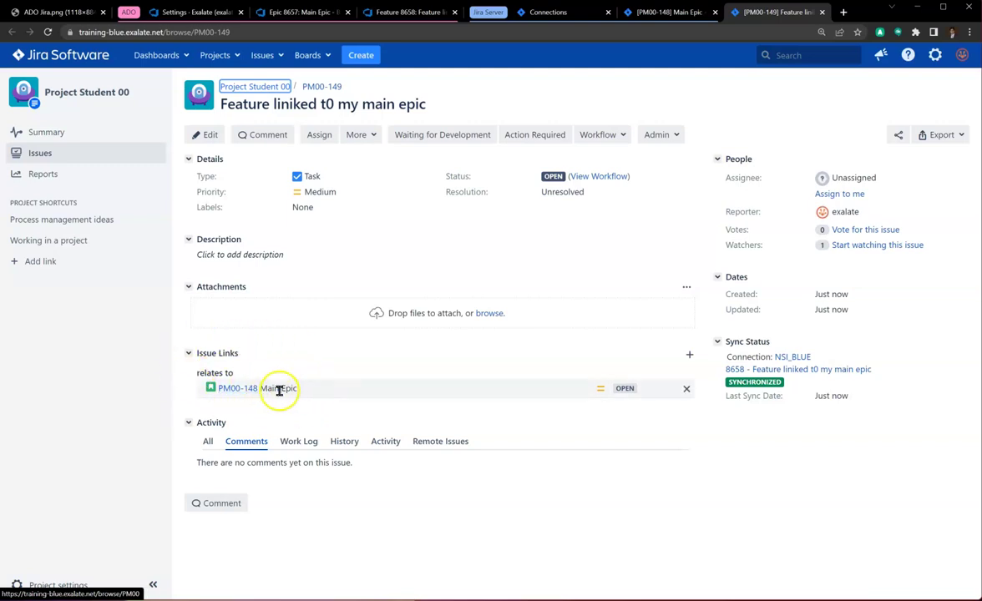
{"action": "triple_click", "coordinate": [198, 373]}
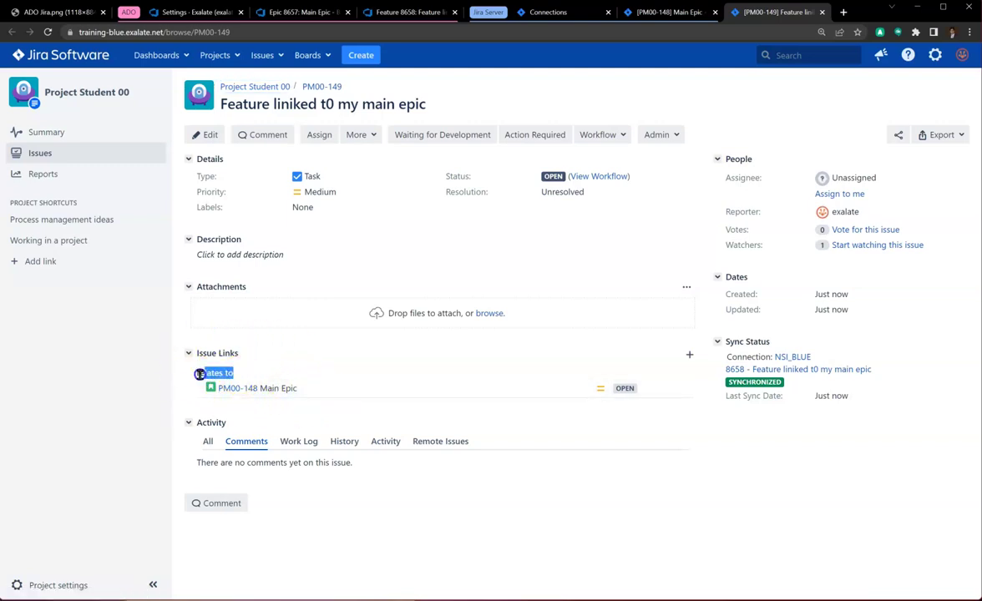
Compare the feature's parent relation in Azure DevOps with its Jira link, and reload the Main Epic Jira issue to check its links
{"action": "left_click", "coordinate": [403, 13]}
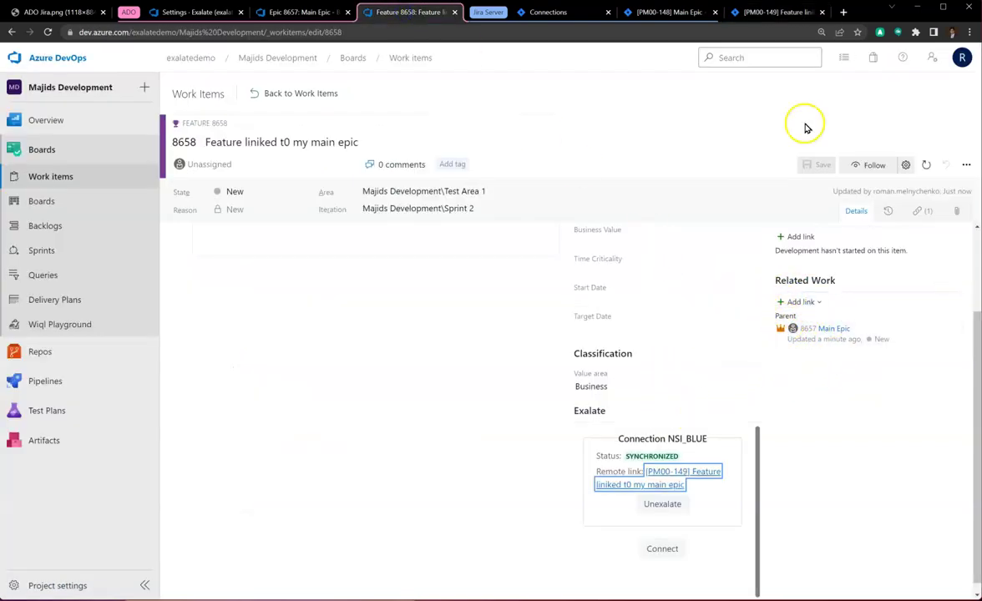
{"action": "left_click", "coordinate": [785, 12]}
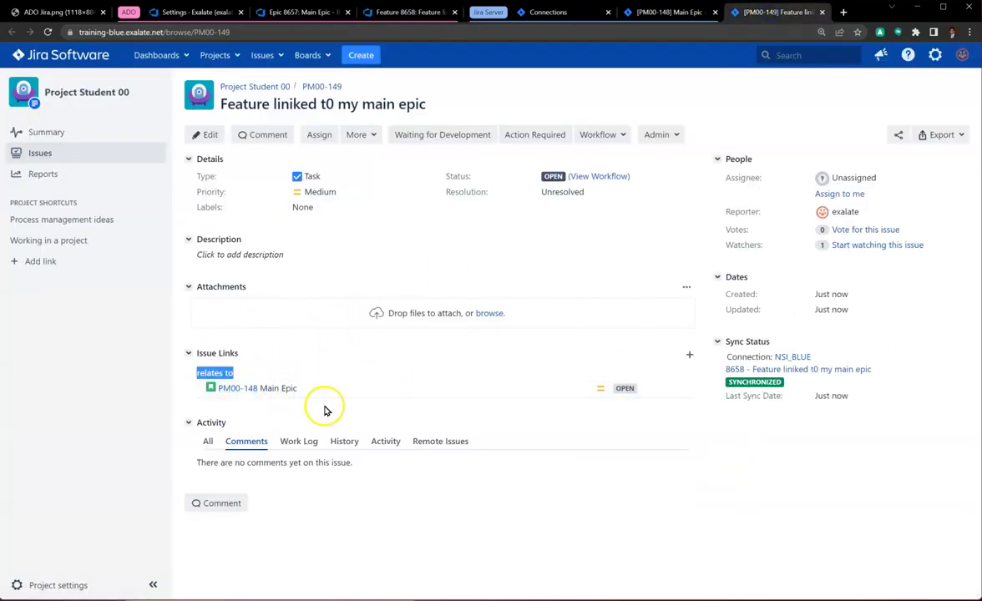
{"action": "left_click", "coordinate": [667, 13]}
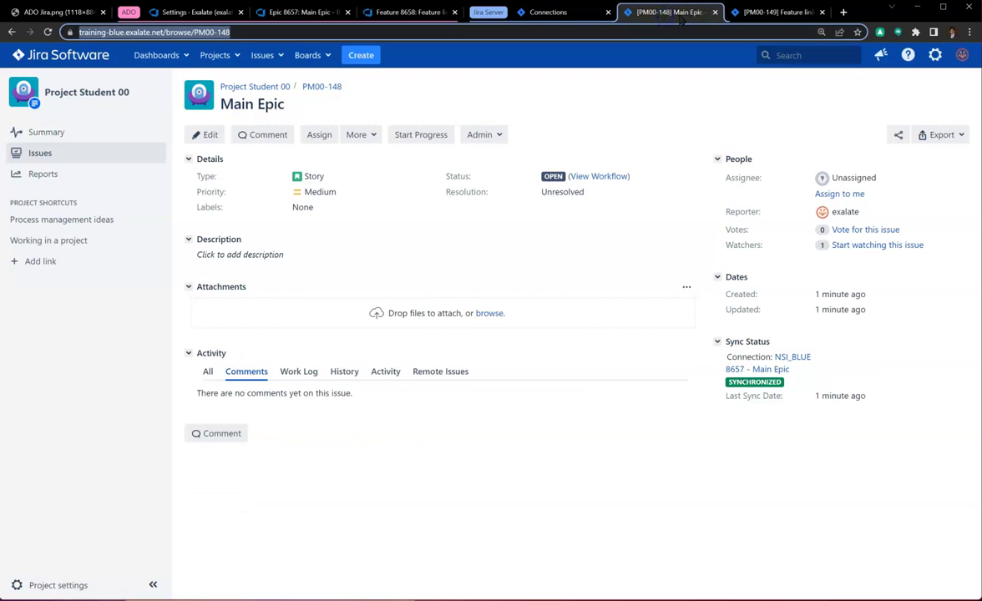
{"action": "left_click", "coordinate": [48, 32]}
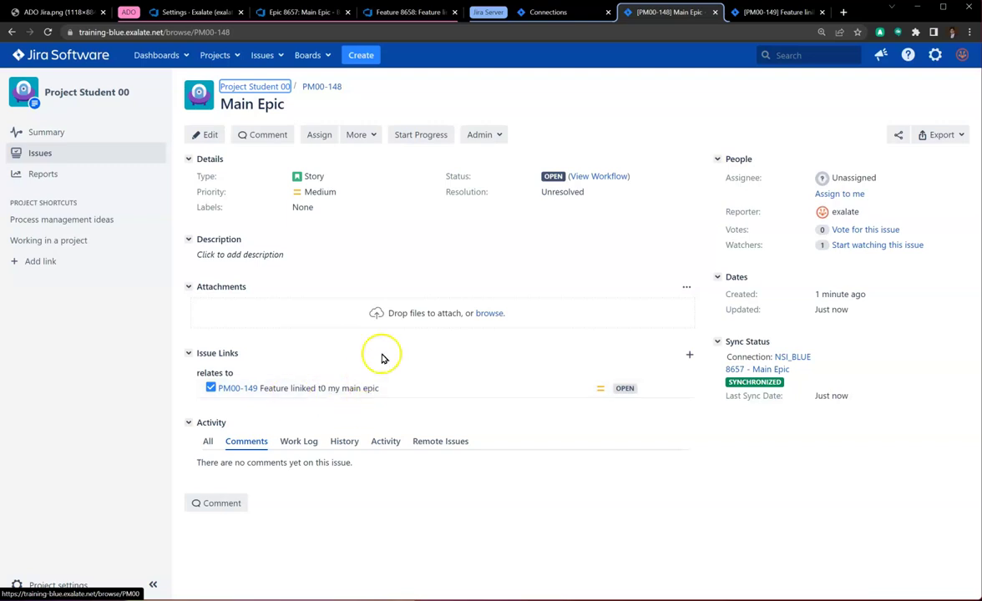
Return to Azure DevOps, open the work items list in a new tab and start a Task titled "Last in hierarchy TASK"
{"action": "left_click", "coordinate": [402, 13]}
{"action": "right_click", "coordinate": [407, 54]}
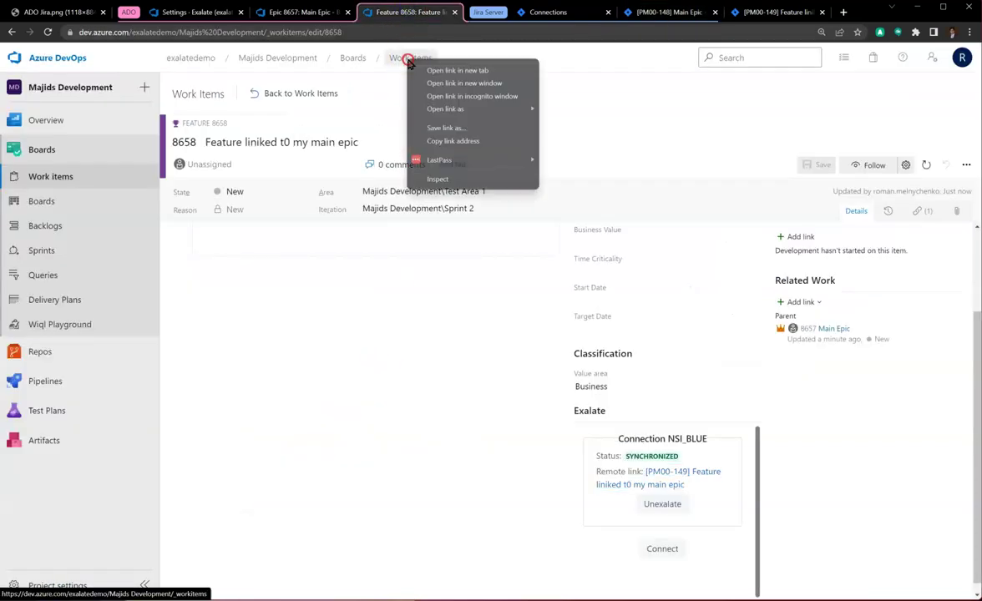
{"action": "left_click", "coordinate": [407, 67]}
{"action": "key", "text": "ctrl+Tab"}
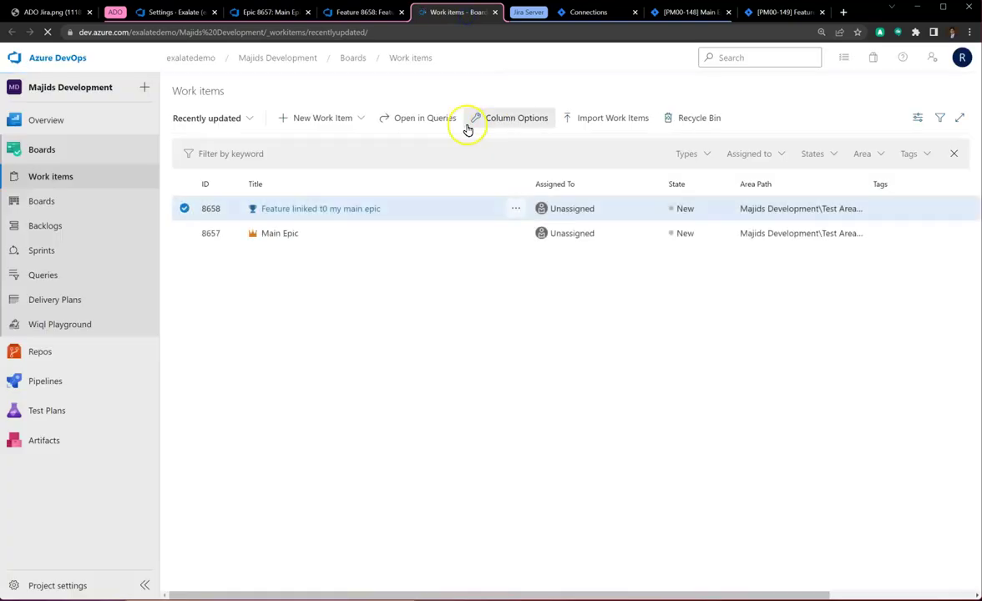
{"action": "left_click", "coordinate": [333, 121]}
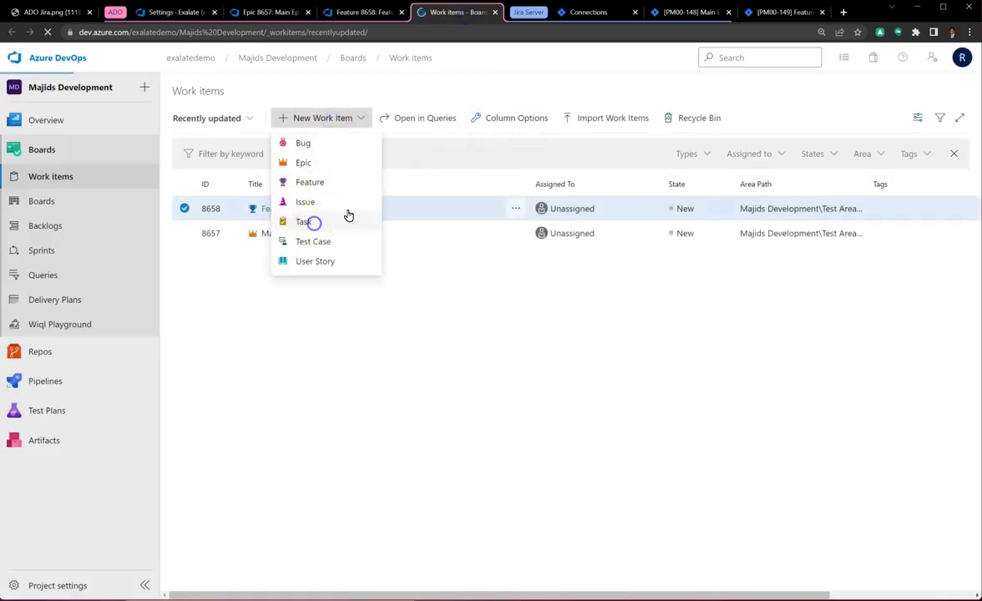
{"action": "left_click", "coordinate": [309, 222]}
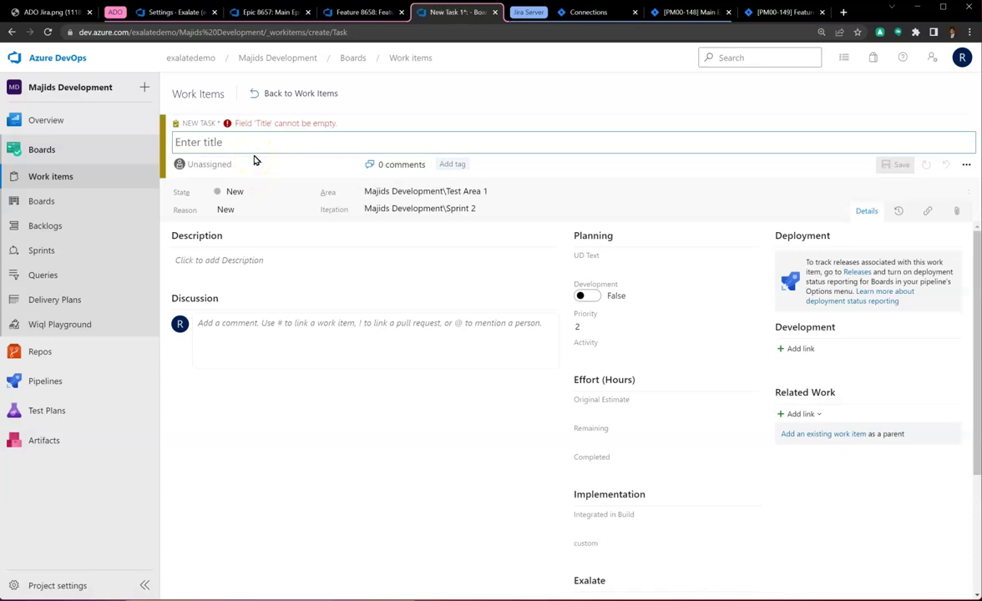
{"action": "type", "text": "Last in hi"}
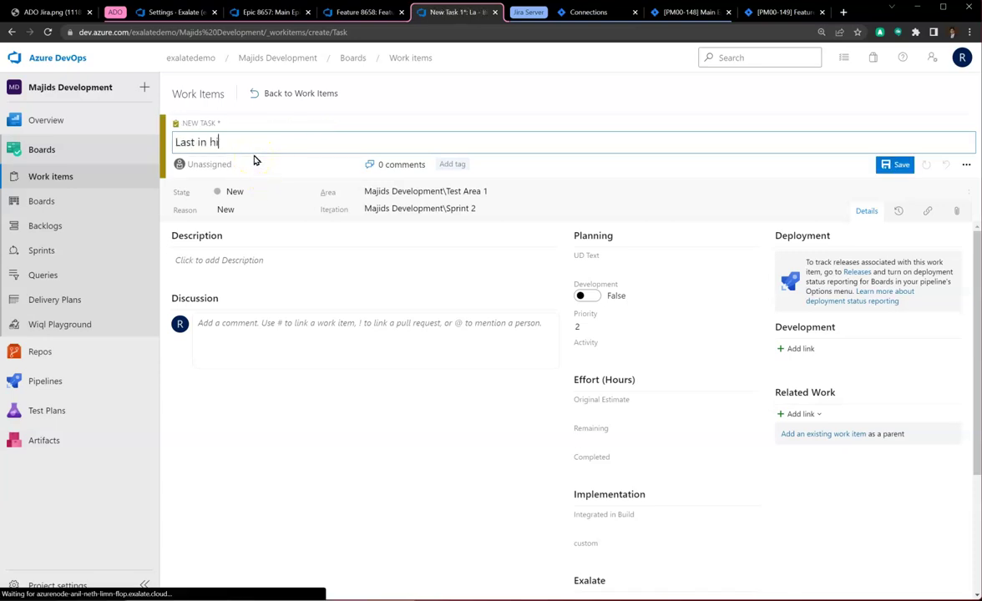
{"action": "type", "text": "erarchy TASK"}
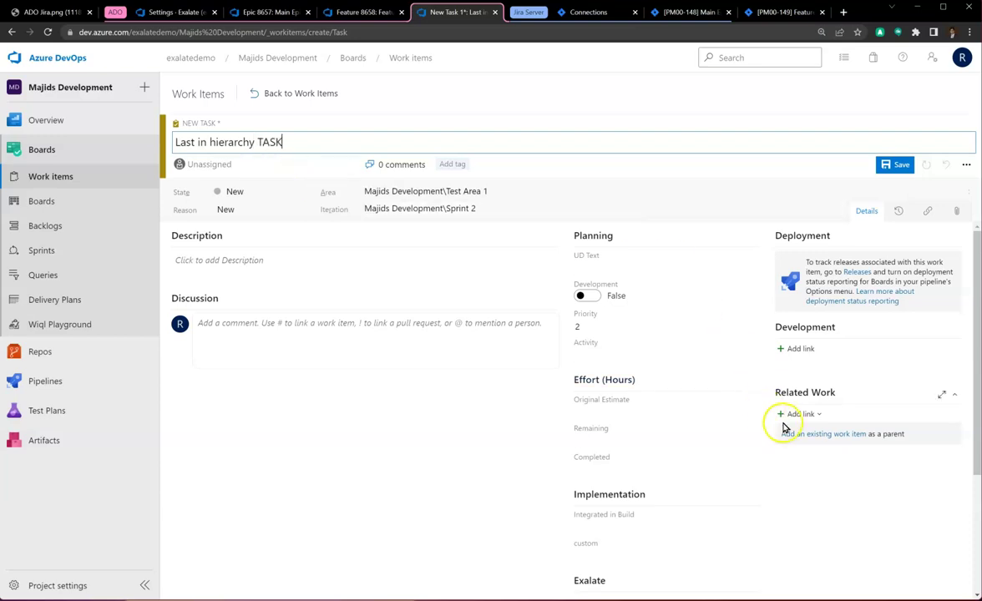
Link the new task to the existing feature "Feature liniked t0 my main epic" as Duplicate and save the task
{"action": "left_click", "coordinate": [808, 417]}
{"action": "left_click", "coordinate": [824, 437]}
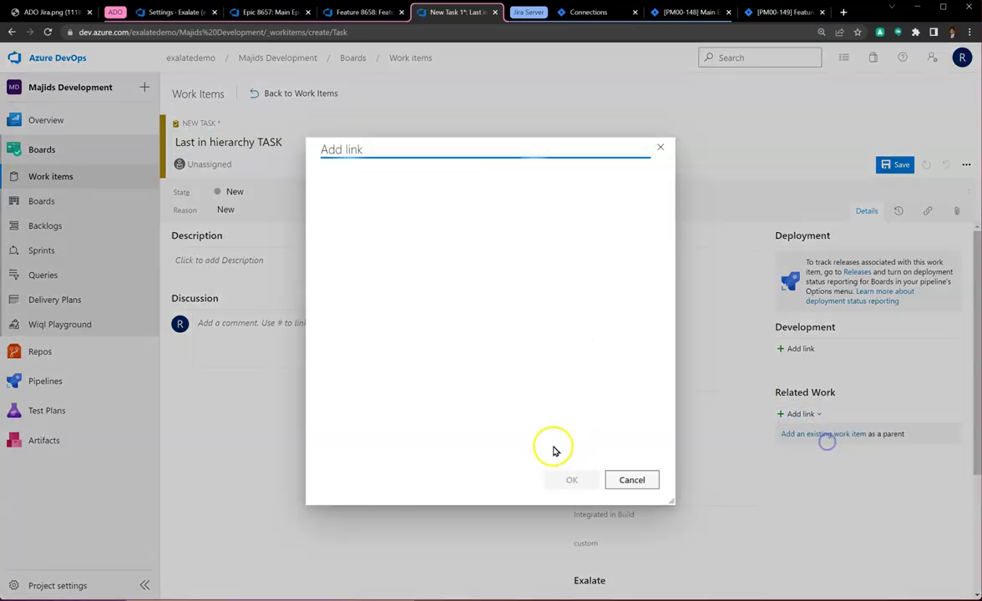
{"action": "left_click", "coordinate": [651, 231]}
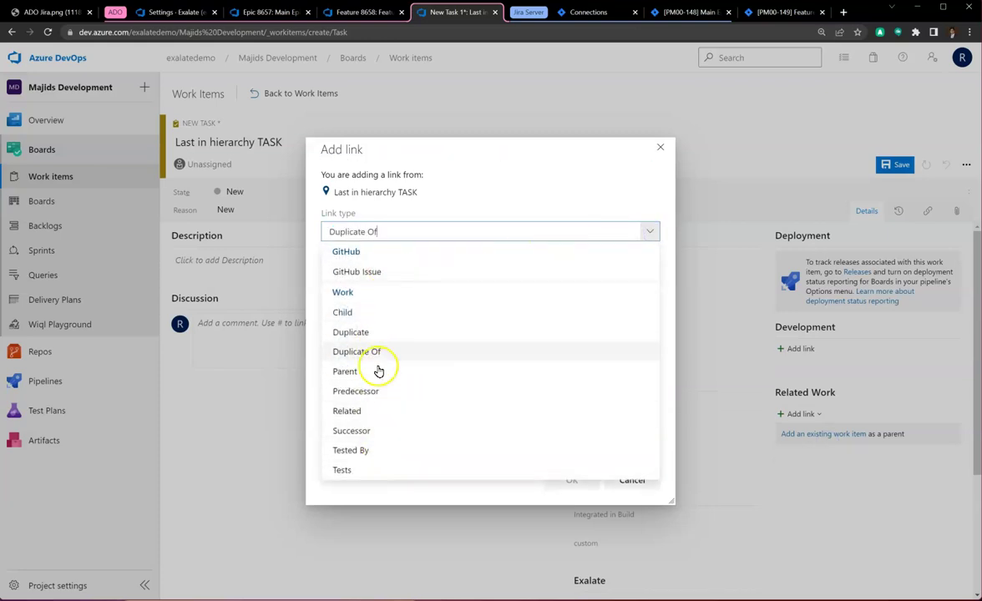
{"action": "left_click", "coordinate": [380, 334]}
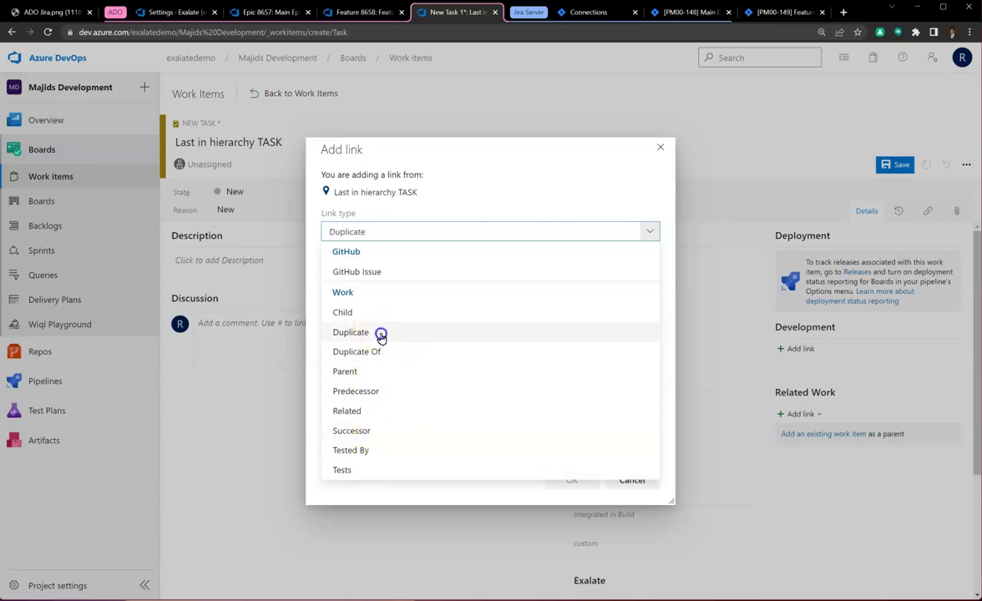
{"action": "left_click", "coordinate": [427, 274]}
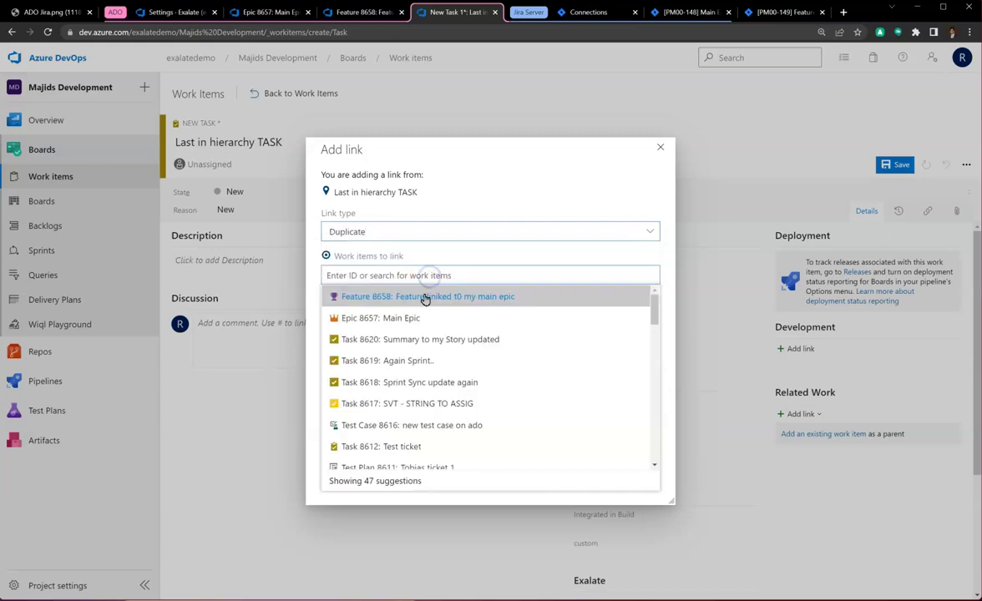
{"action": "left_click", "coordinate": [417, 296]}
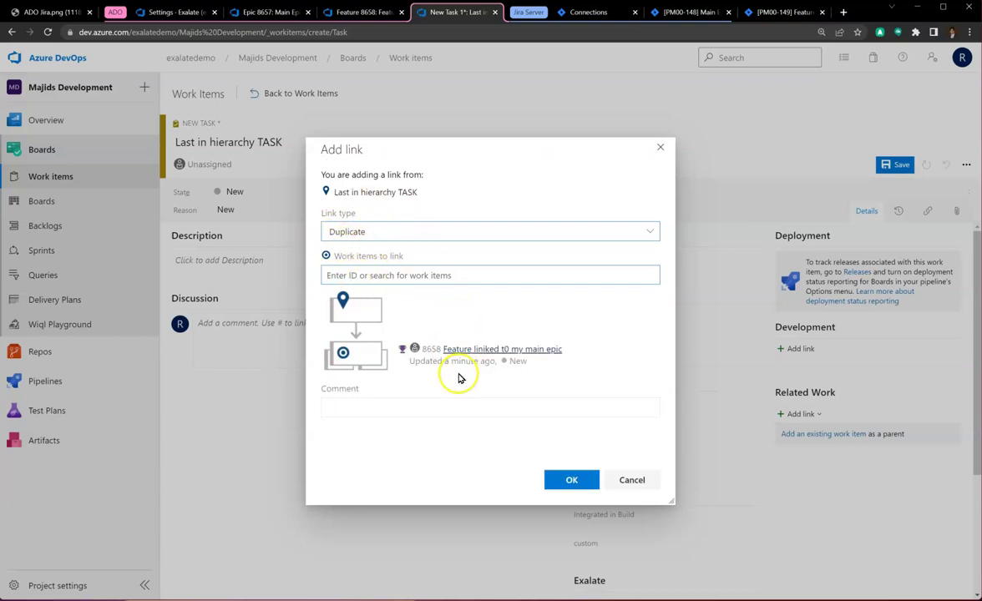
{"action": "left_click", "coordinate": [568, 482]}
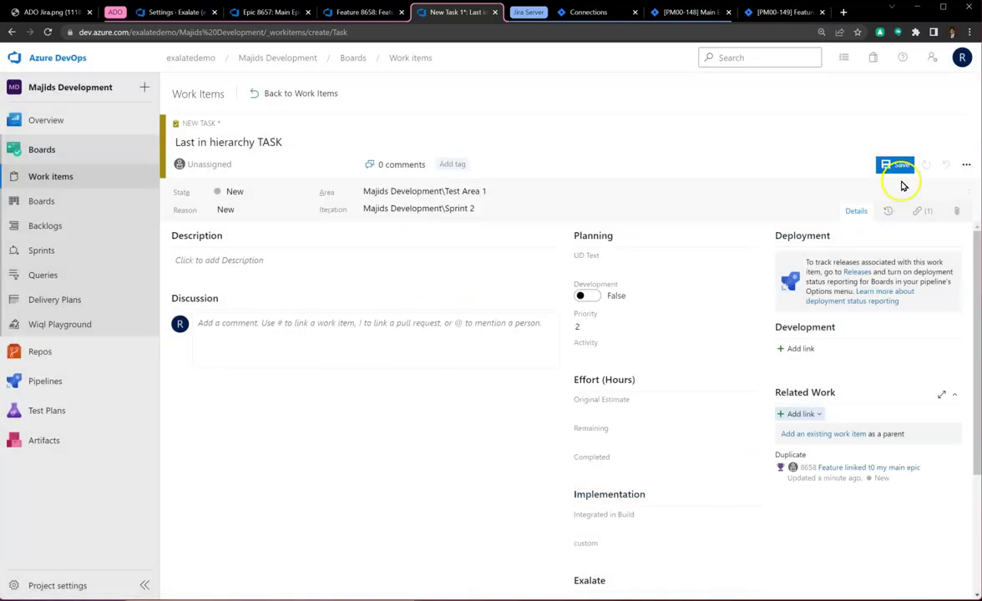
{"action": "left_click", "coordinate": [897, 167]}
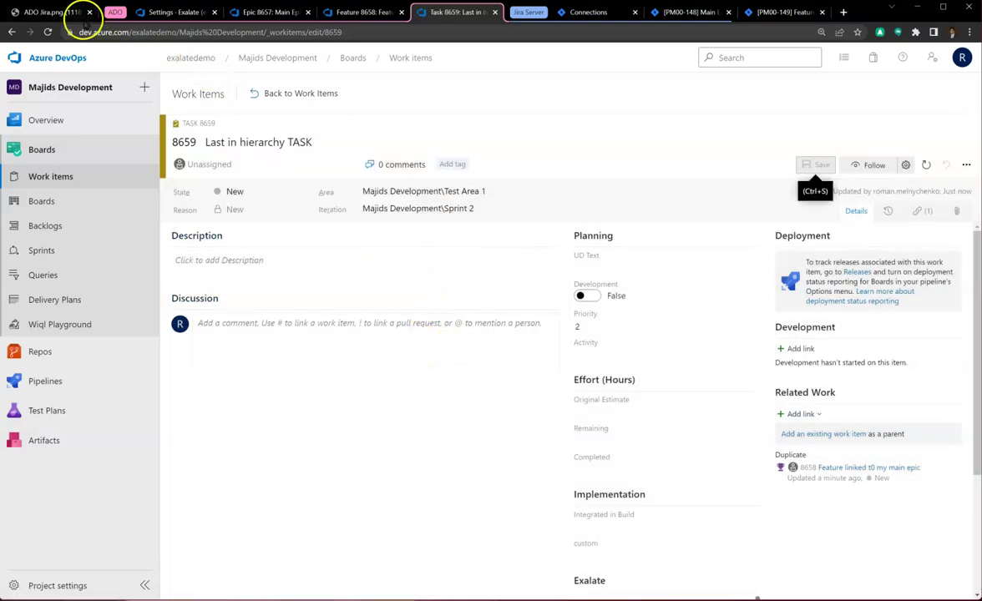
Review the hierarchy mapping diagram, and open the new task's remote Jira issue from its Exalate section to examine its issue type
{"action": "left_click", "coordinate": [77, 13]}
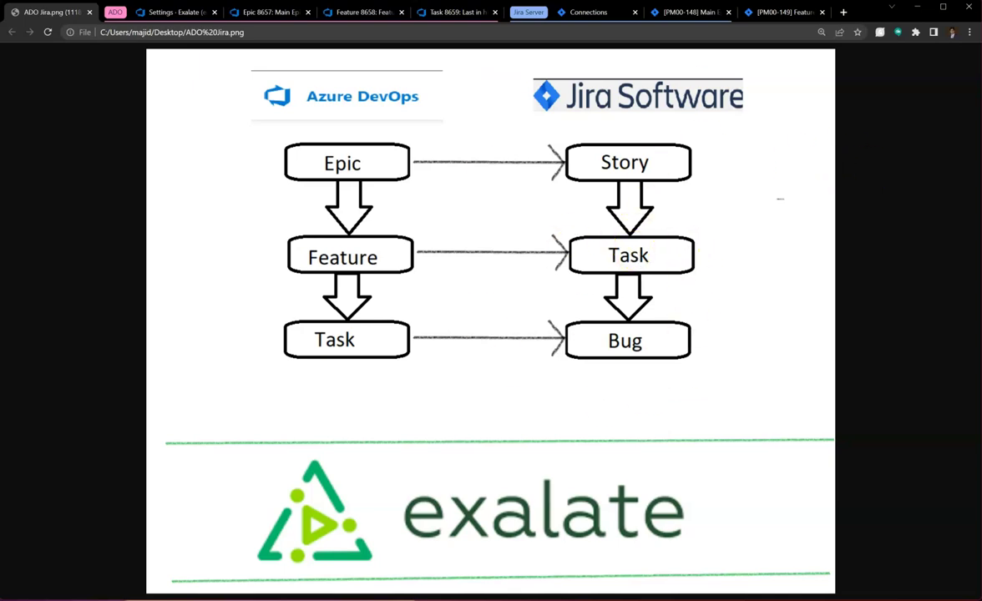
{"action": "left_click", "coordinate": [442, 12]}
{"action": "scroll", "coordinate": [600, 397], "scroll_direction": "down", "scroll_amount": 3}
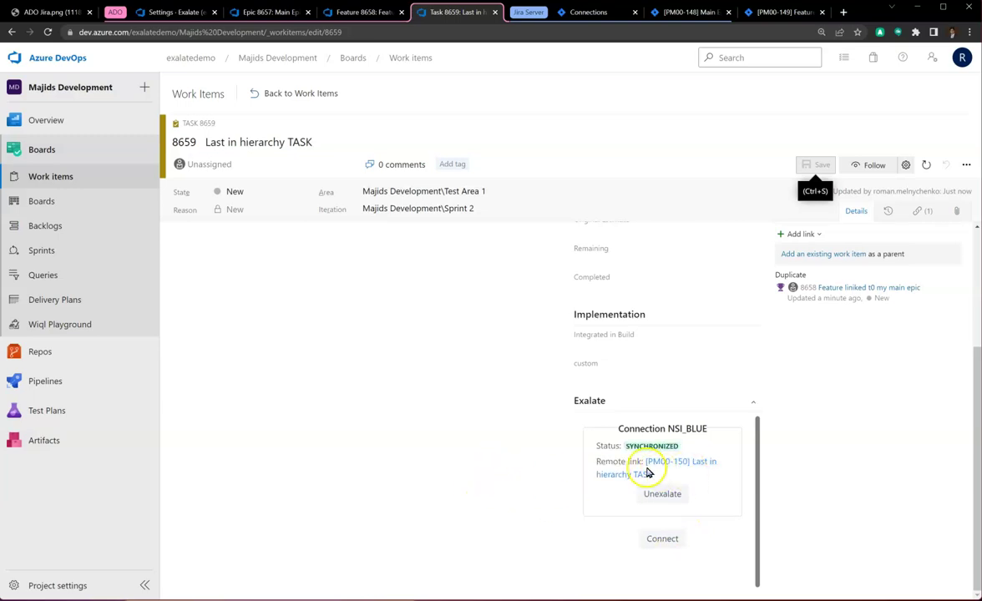
{"action": "left_click", "coordinate": [684, 461]}
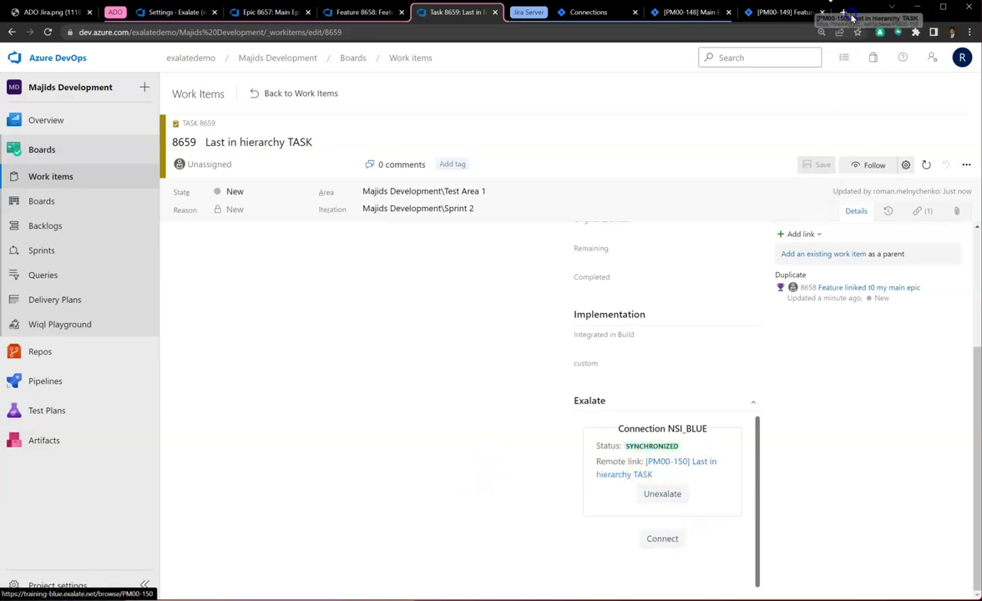
{"action": "left_click", "coordinate": [870, 18]}
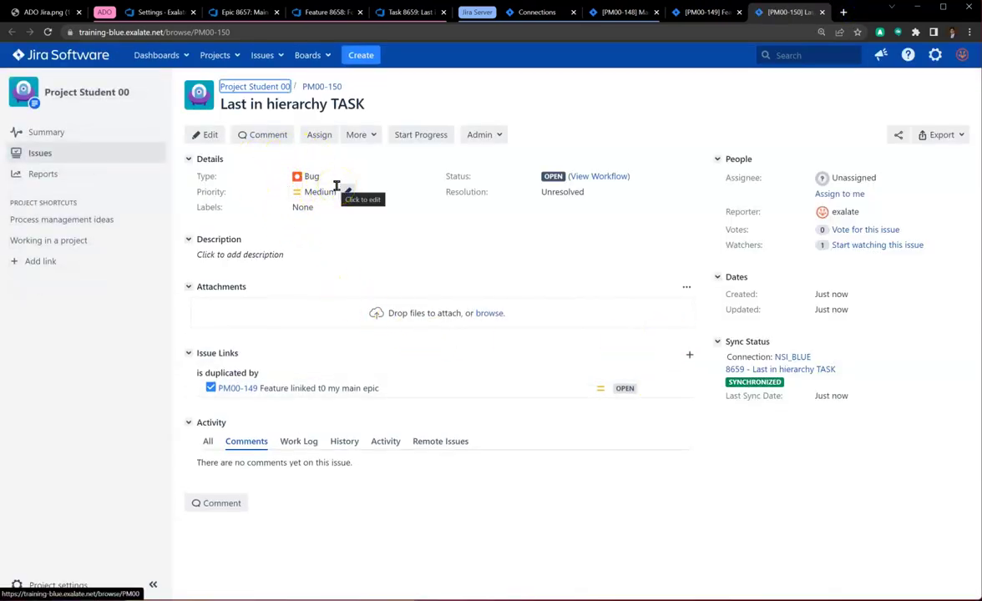
Examine the Jira bug's issue link, and reload the linked feature's Jira issue to check its links
{"action": "left_click_drag", "start_coordinate": [269, 375], "coordinate": [190, 369]}
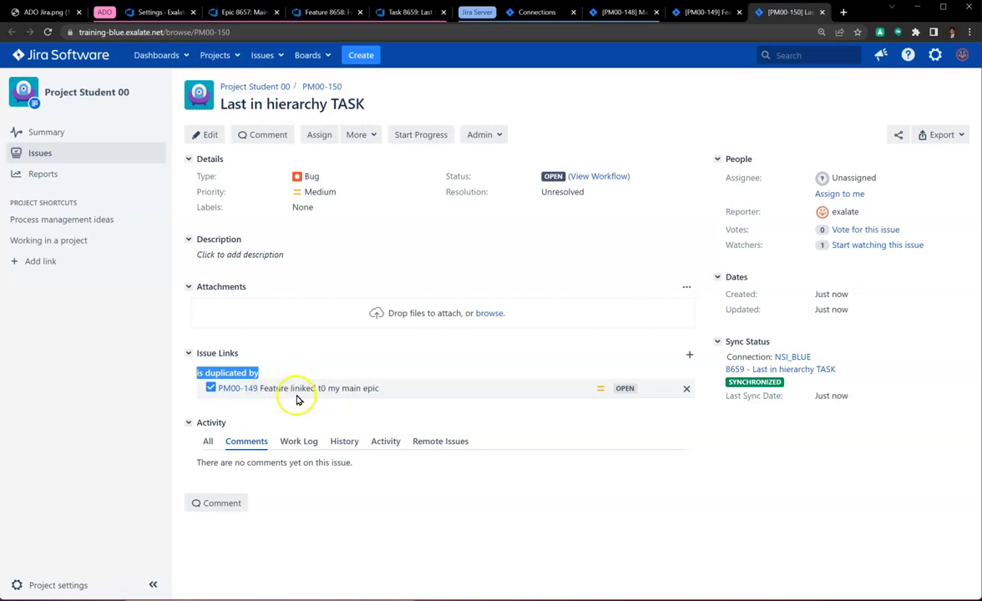
{"action": "left_click", "coordinate": [701, 12]}
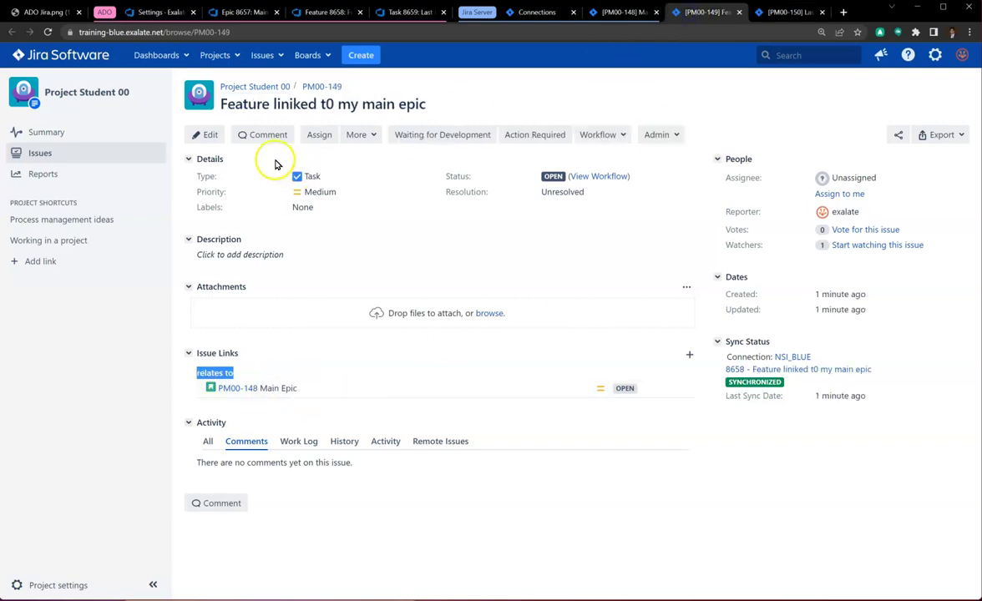
{"action": "left_click", "coordinate": [48, 32]}
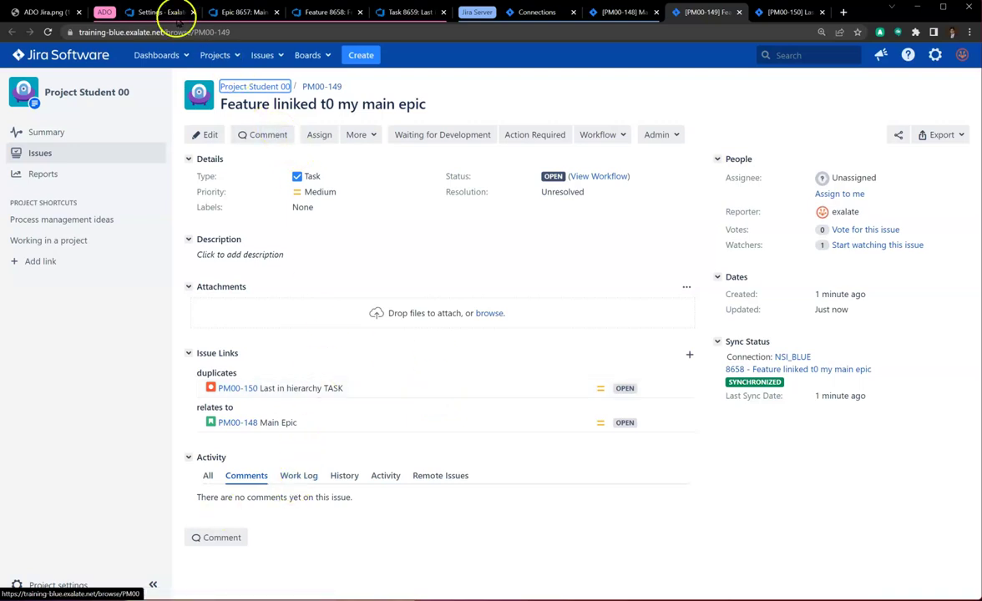
Examine the Azure DevOps outgoing sync script in Exalate, covering the parentId line, the work item relations request and the relation block
{"action": "left_click", "coordinate": [150, 13]}
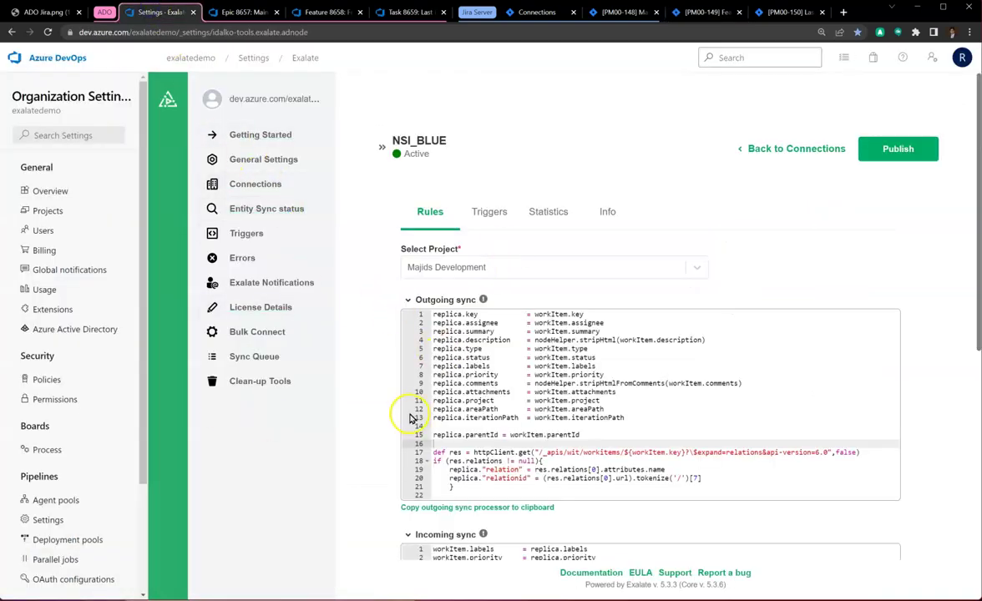
{"action": "scroll", "coordinate": [409, 417], "scroll_direction": "down", "scroll_amount": 3}
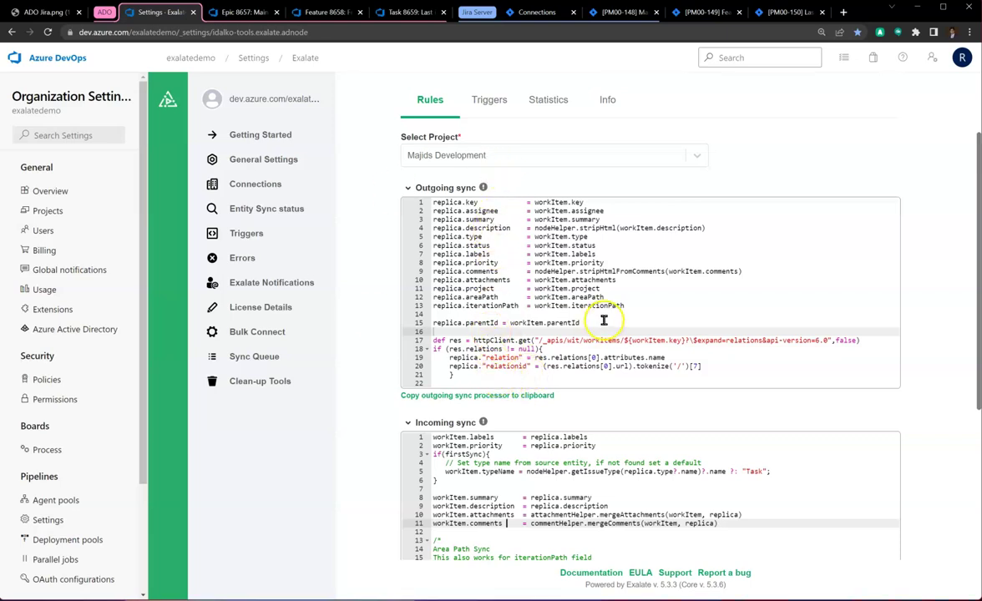
{"action": "left_click_drag", "start_coordinate": [601, 322], "coordinate": [404, 322]}
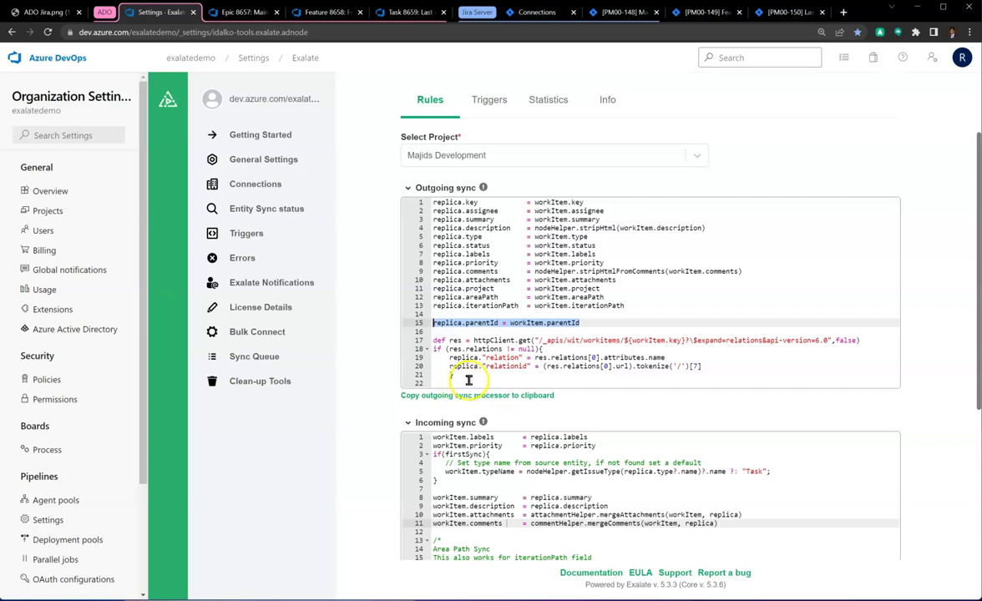
{"action": "left_click_drag", "start_coordinate": [533, 340], "coordinate": [842, 339]}
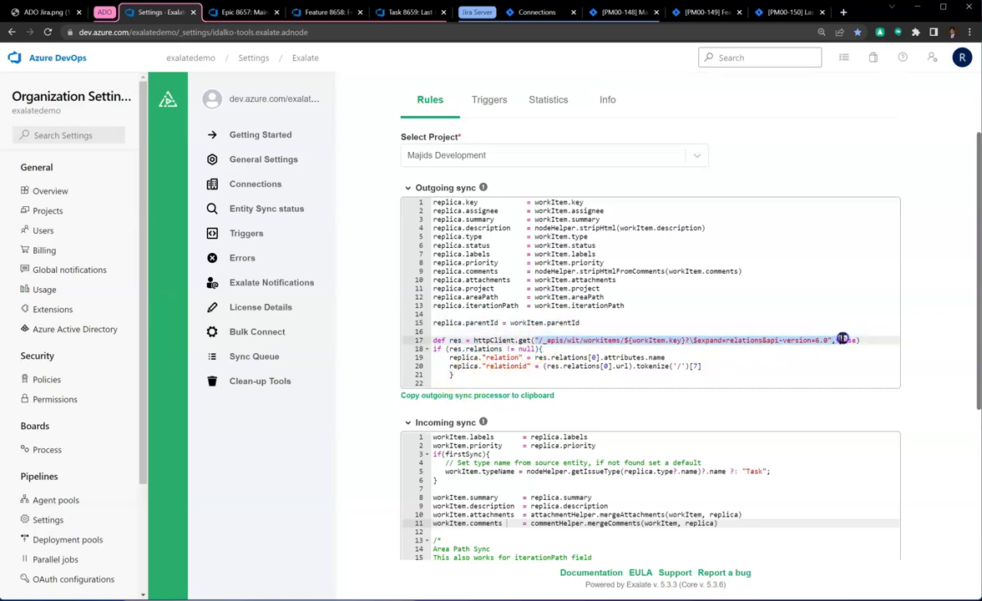
{"action": "left_click_drag", "start_coordinate": [464, 373], "coordinate": [440, 351]}
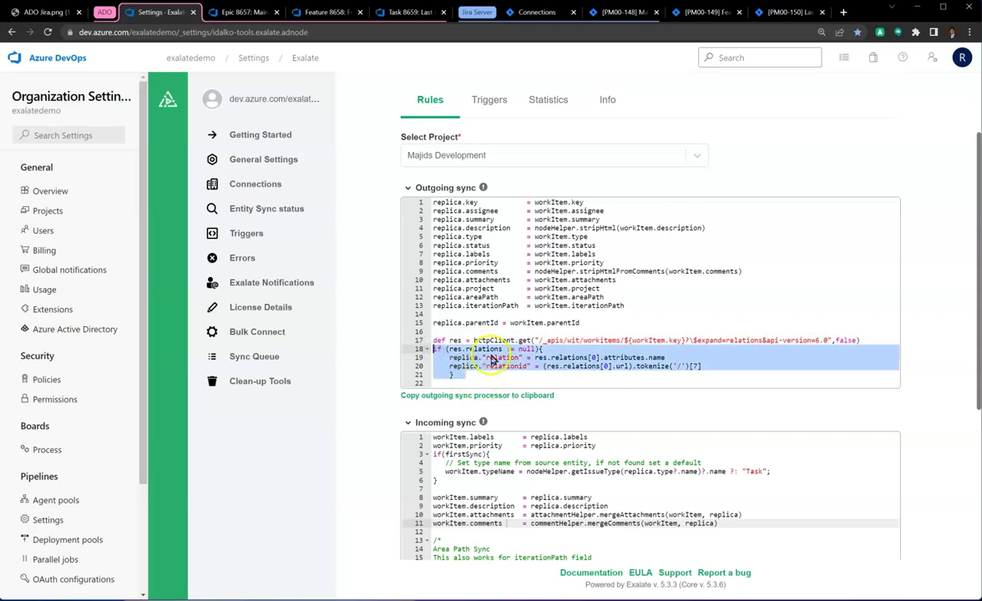
Switch to the Jira-side Exalate connection and examine the issueMap type mapping in the incoming sync script
{"action": "left_click", "coordinate": [547, 12]}
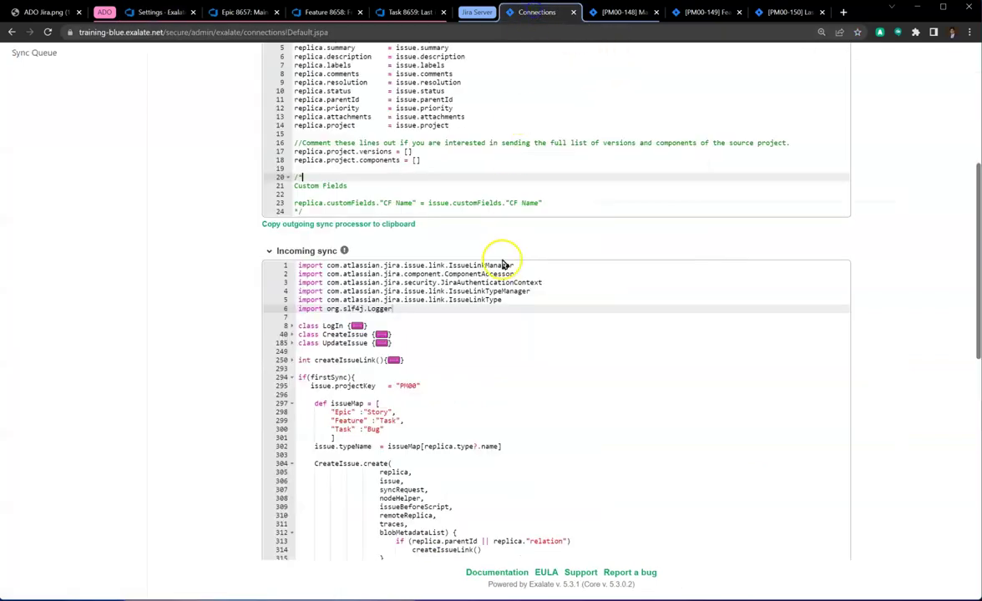
{"action": "scroll", "coordinate": [432, 298], "scroll_direction": "down", "scroll_amount": 2}
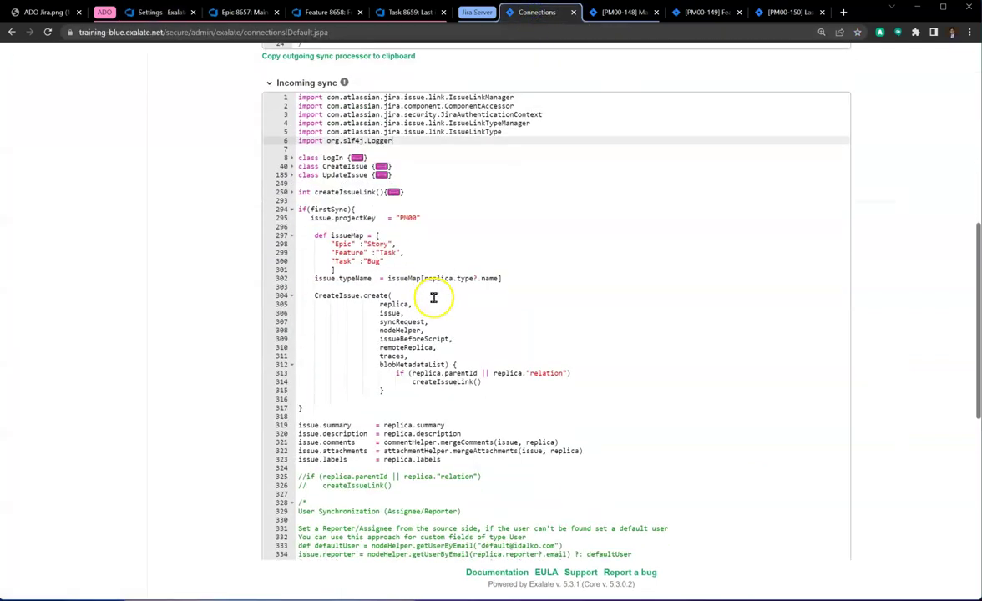
{"action": "left_click", "coordinate": [313, 236]}
{"action": "left_click_drag", "start_coordinate": [315, 236], "coordinate": [389, 278]}
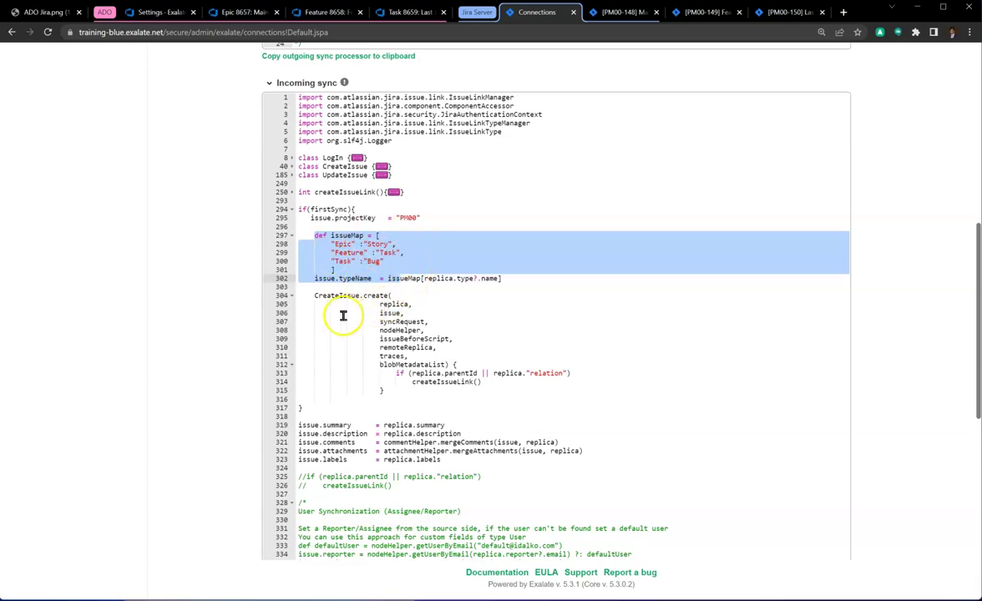
Examine the CreateIssue.create call and its createIssueLink() call in the first-sync block of the Jira incoming script
{"action": "left_click_drag", "start_coordinate": [316, 298], "coordinate": [455, 362]}
{"action": "left_click", "coordinate": [478, 388]}
{"action": "left_click_drag", "start_coordinate": [509, 388], "coordinate": [412, 385]}
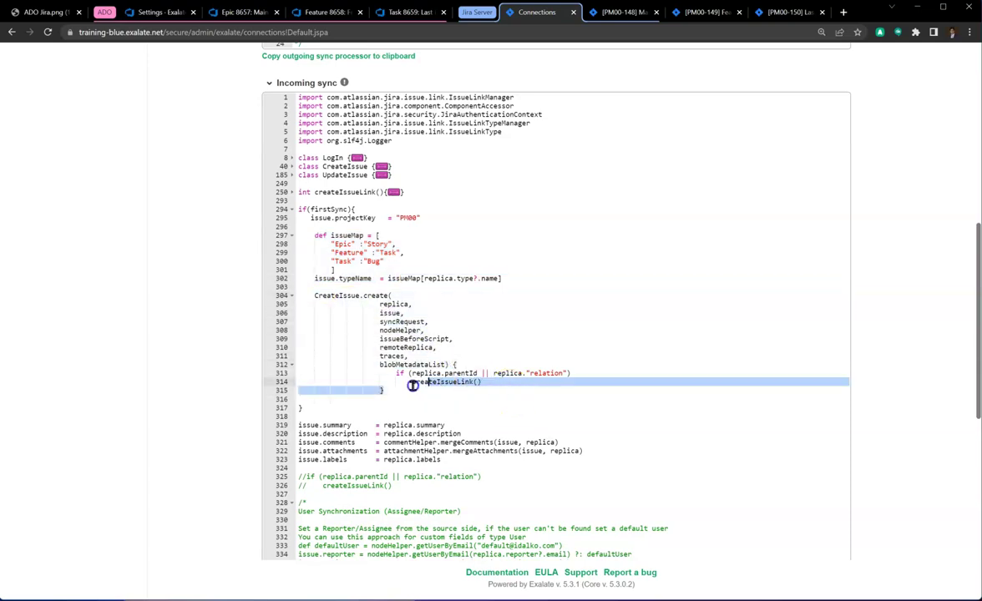
{"action": "double_click", "coordinate": [465, 384]}
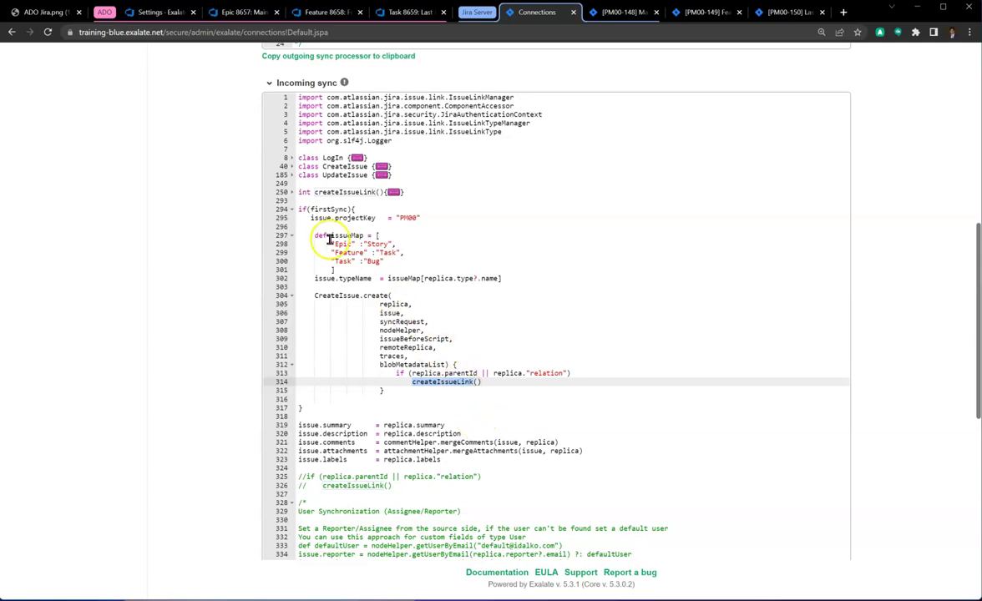
Expand the createIssueLink function, examine the Parent and Duplicate entries of its linkTypeMap, and collapse the function again
{"action": "left_click", "coordinate": [294, 193]}
{"action": "left_click", "coordinate": [349, 306]}
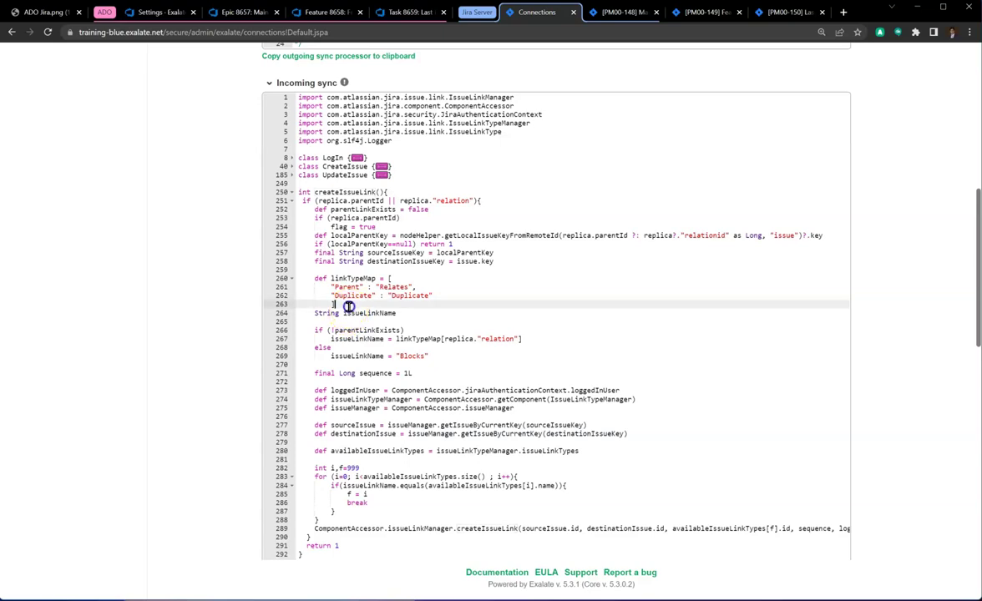
{"action": "left_click_drag", "start_coordinate": [349, 305], "coordinate": [297, 279]}
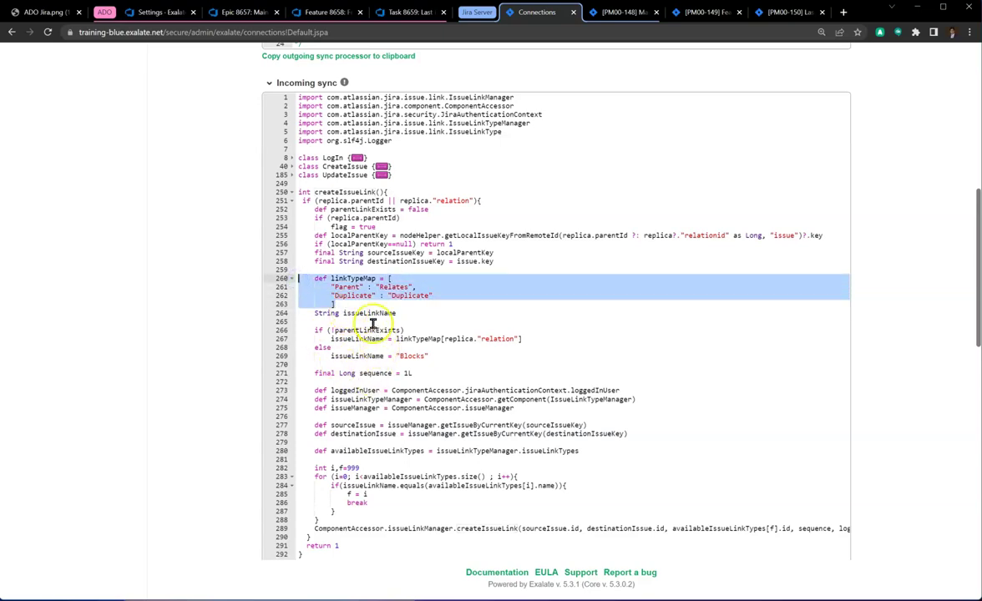
{"action": "double_click", "coordinate": [342, 289]}
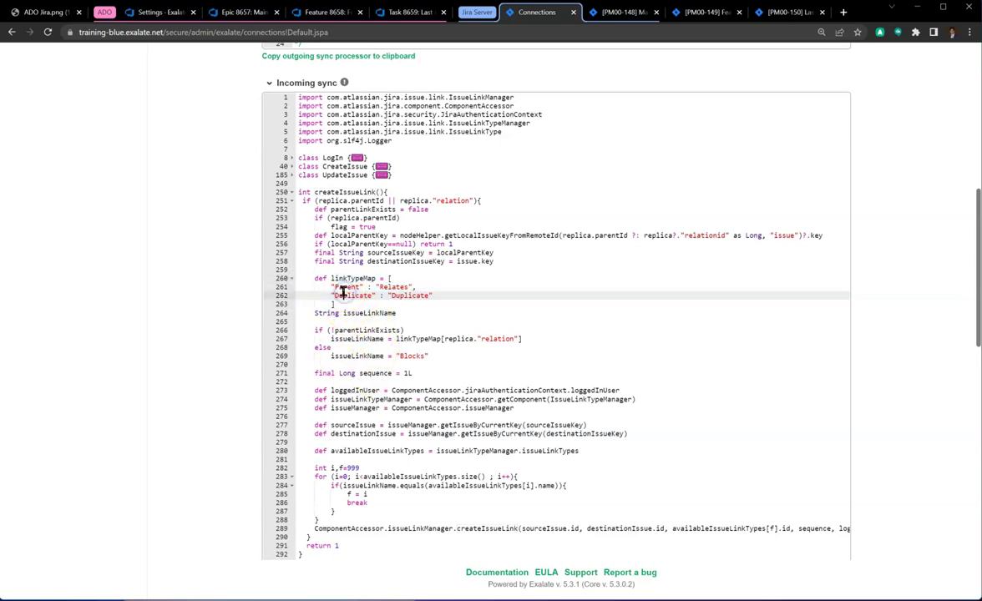
{"action": "double_click", "coordinate": [392, 288]}
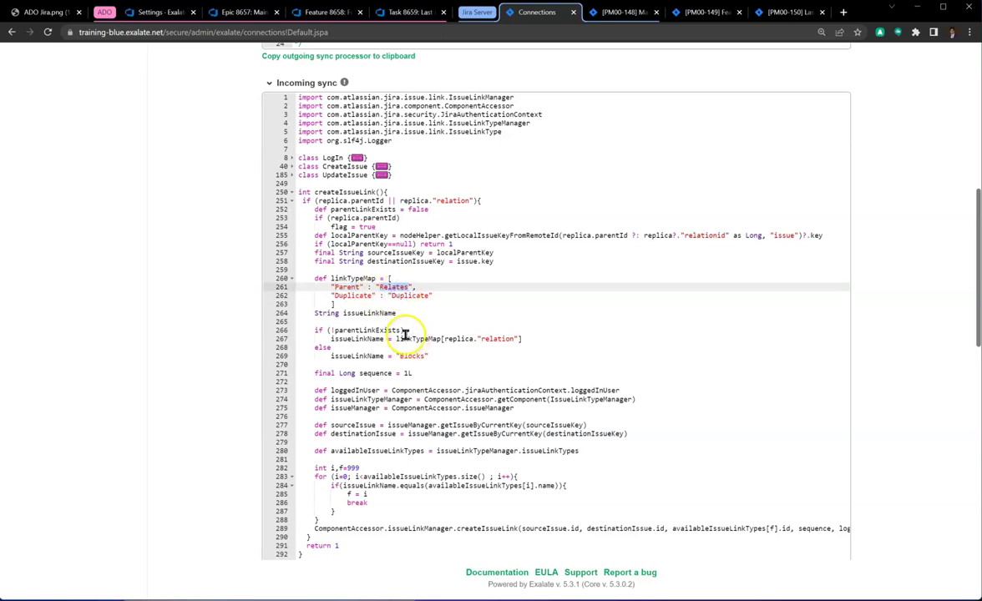
{"action": "key", "text": "ctrl+z"}
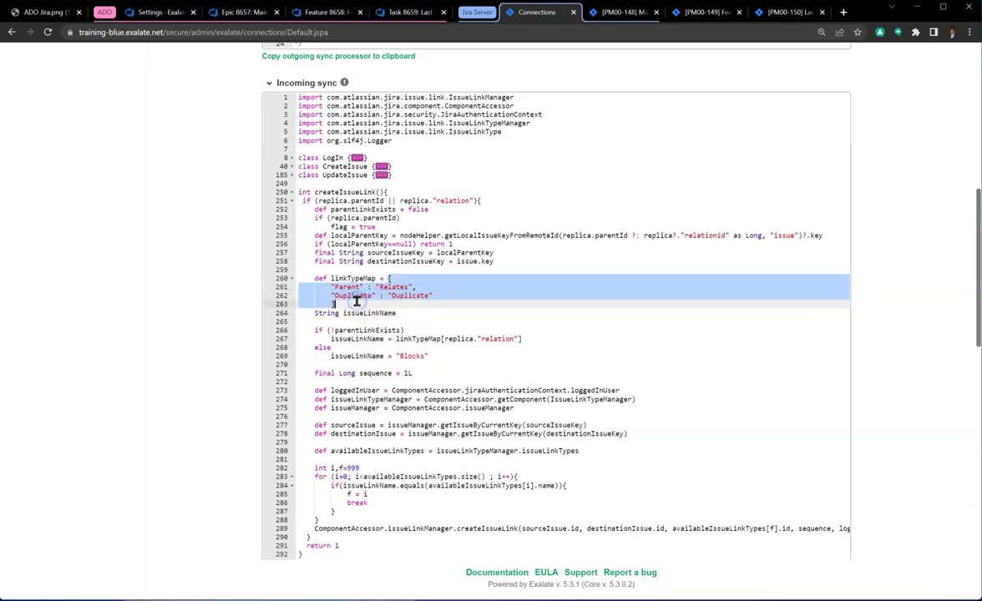
{"action": "left_click", "coordinate": [355, 298]}
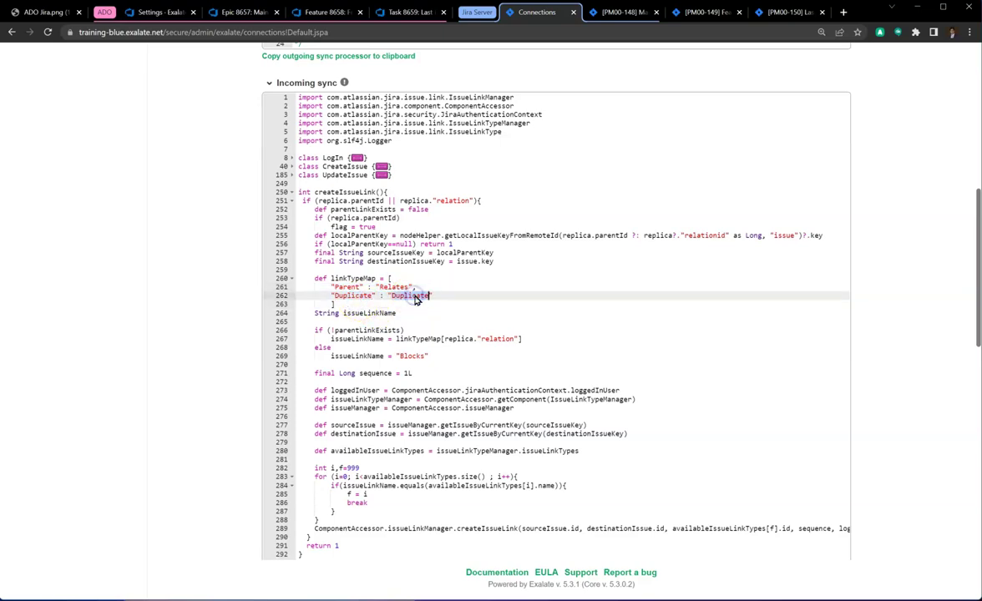
{"action": "left_click", "coordinate": [292, 193]}
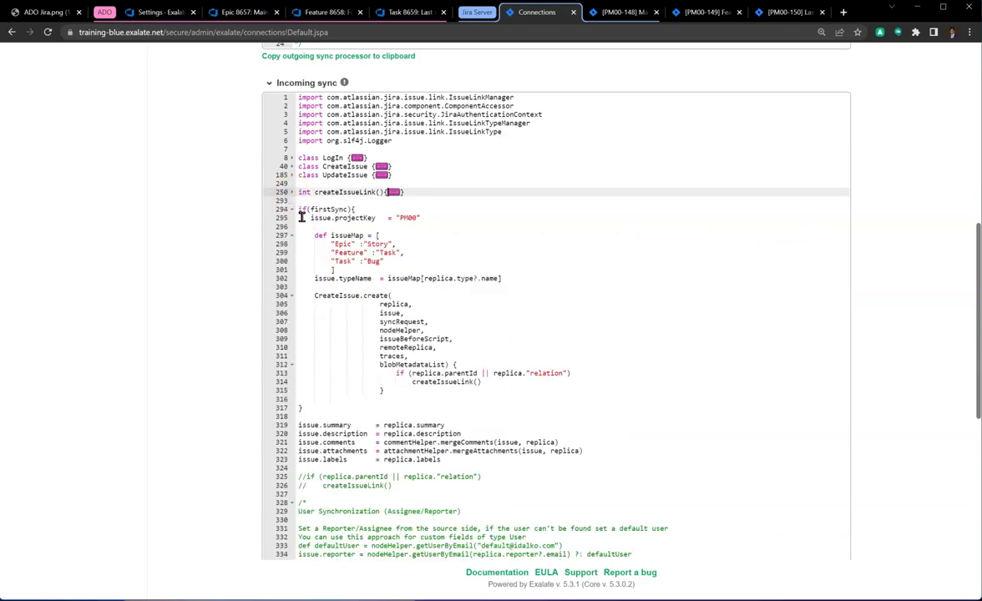